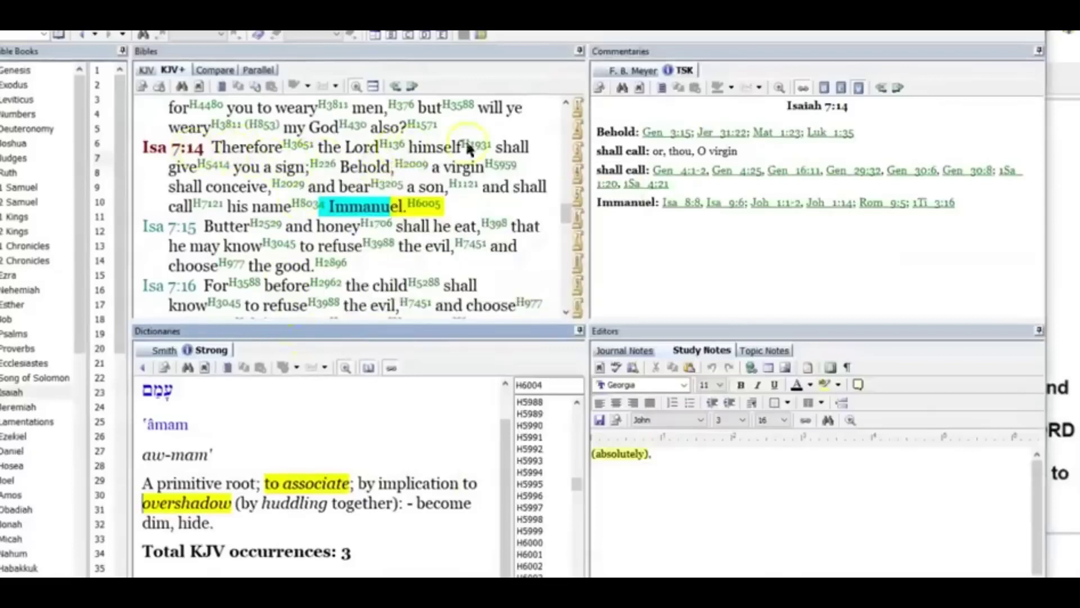
- Open Immanuel's Strong's entry H6005 from Isaiah 7:14 and highlight its H5973 link yellow
{"action": "left_click_drag", "start_coordinate": [220, 167], "coordinate": [317, 172]}
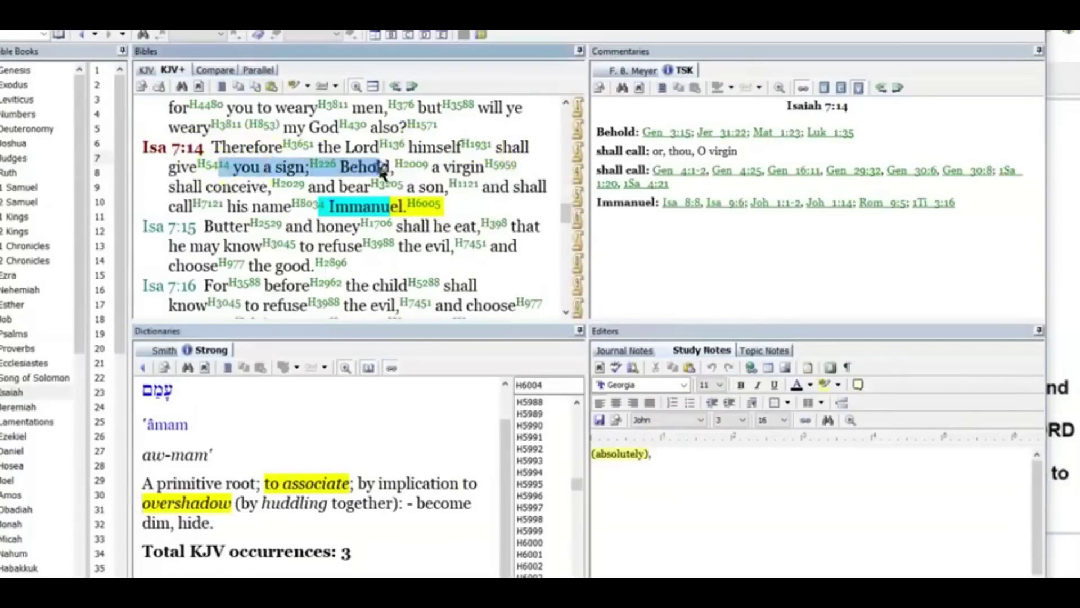
{"action": "mouse_move", "coordinate": [479, 166]}
{"action": "left_mouse_down"}
{"action": "mouse_move", "coordinate": [313, 211]}
{"action": "mouse_move", "coordinate": [442, 197]}
{"action": "left_mouse_up"}
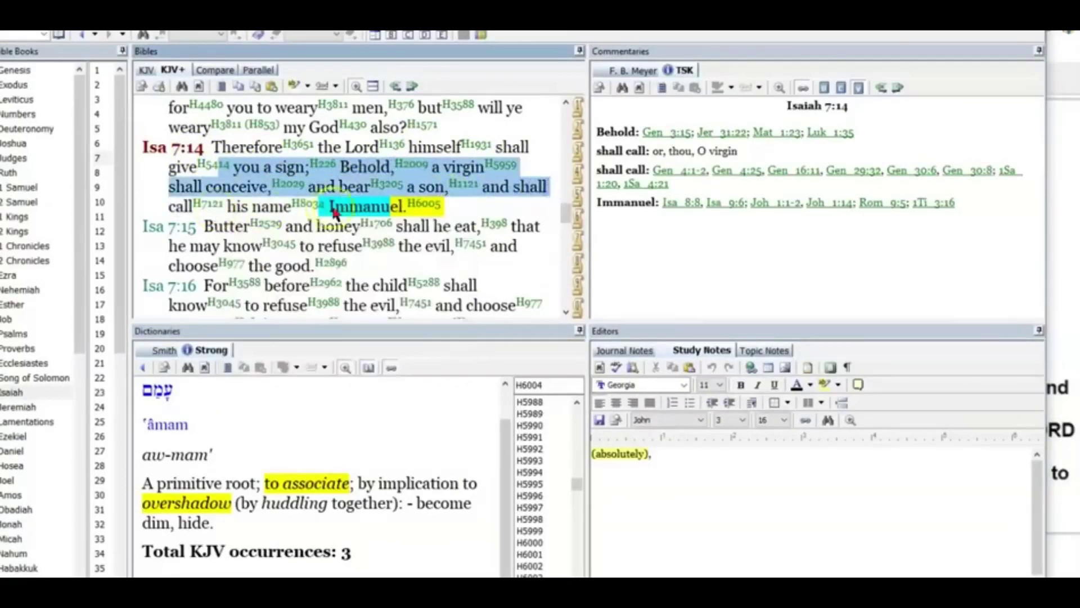
{"action": "left_click", "coordinate": [428, 201]}
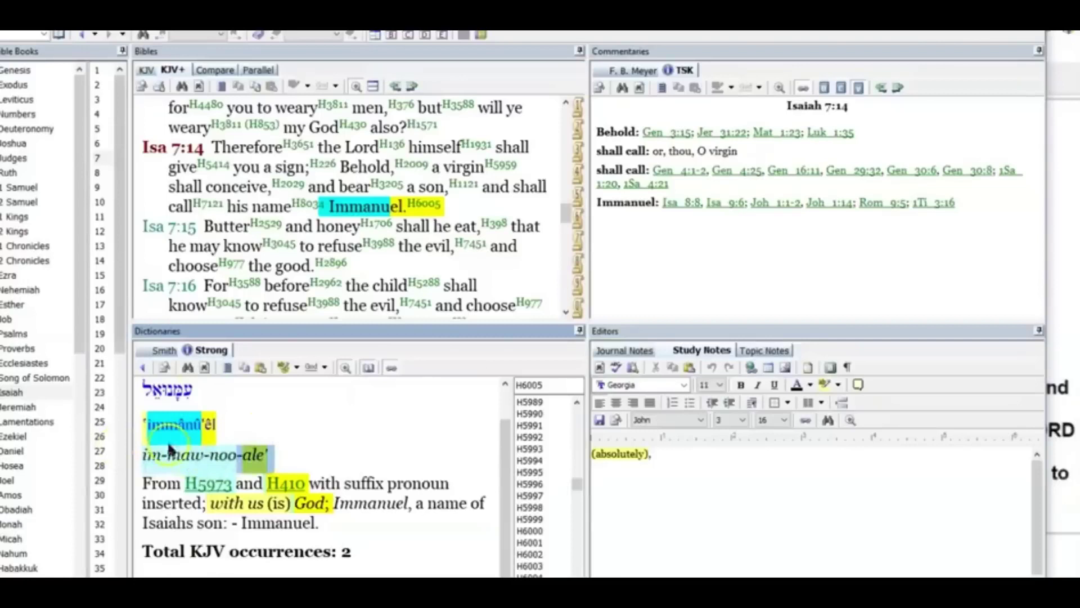
{"action": "left_click_drag", "start_coordinate": [287, 462], "coordinate": [236, 488]}
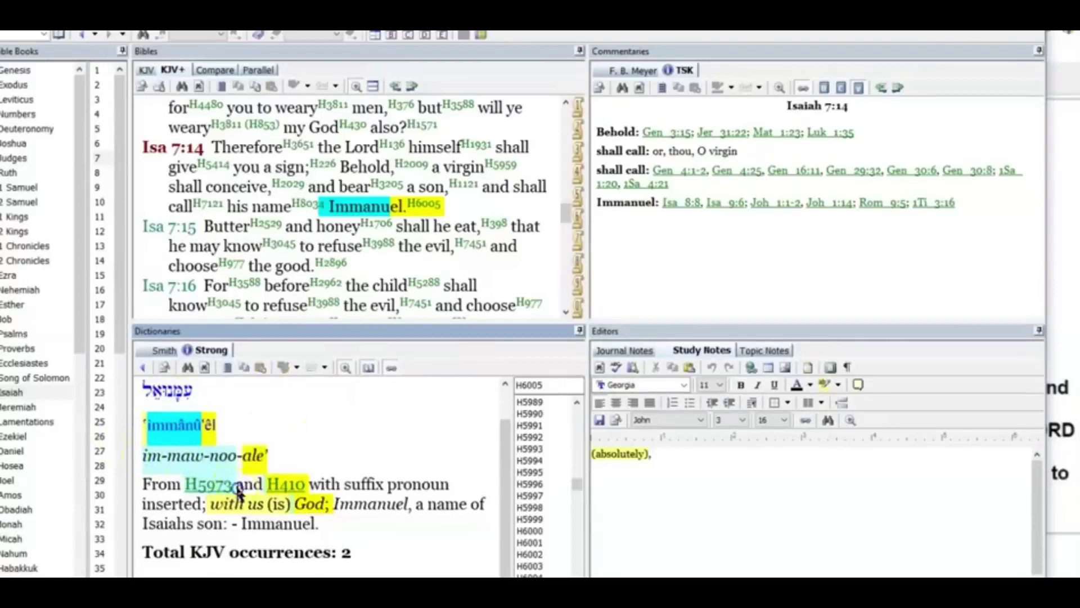
{"action": "left_click", "coordinate": [268, 369]}
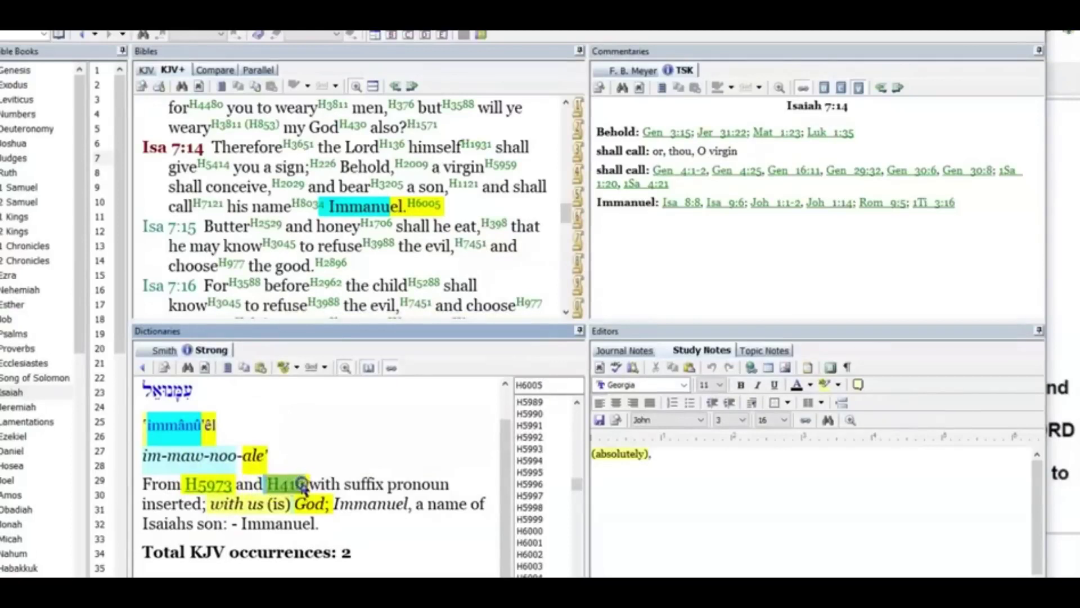
- Look up H5973, return to the H6005 entry, then look up H410
{"action": "right_click", "coordinate": [214, 484]}
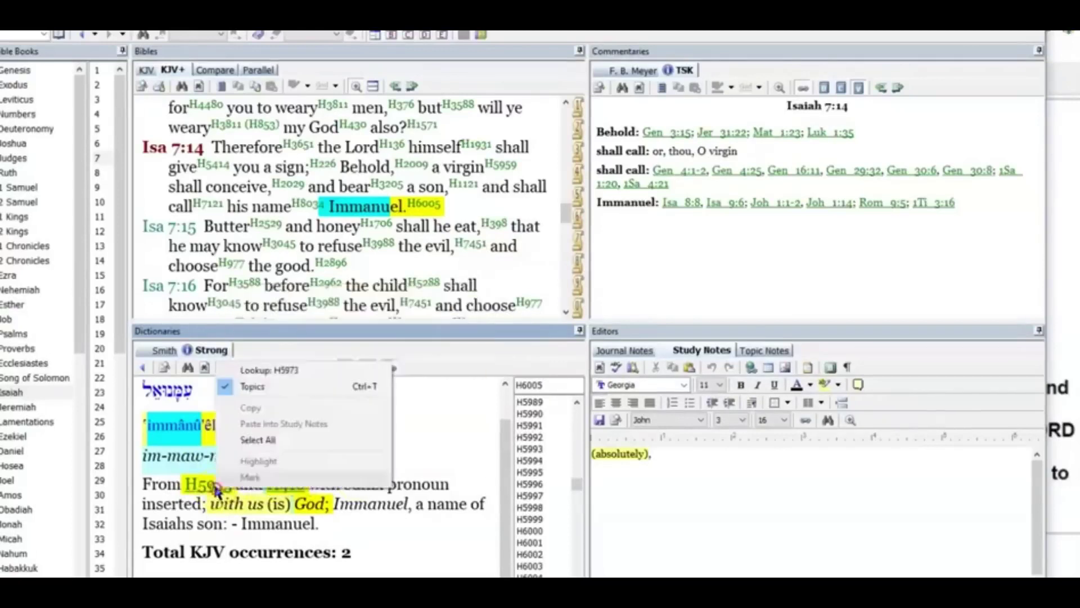
{"action": "left_click", "coordinate": [298, 369]}
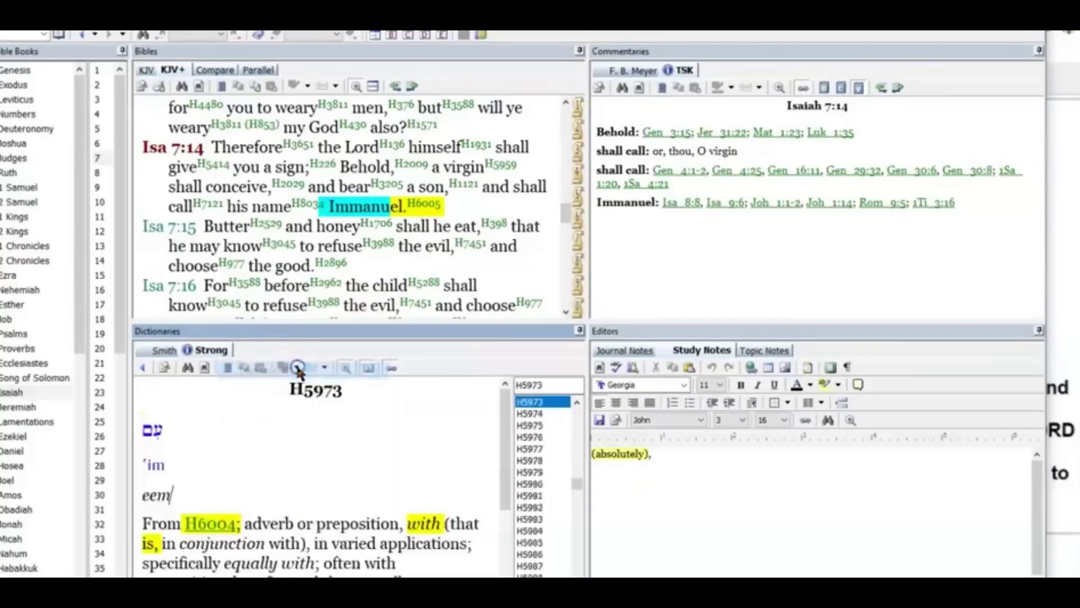
{"action": "scroll", "coordinate": [252, 483], "scroll_direction": "down", "scroll_amount": 1}
{"action": "scroll", "coordinate": [232, 485], "scroll_direction": "down", "scroll_amount": 2}
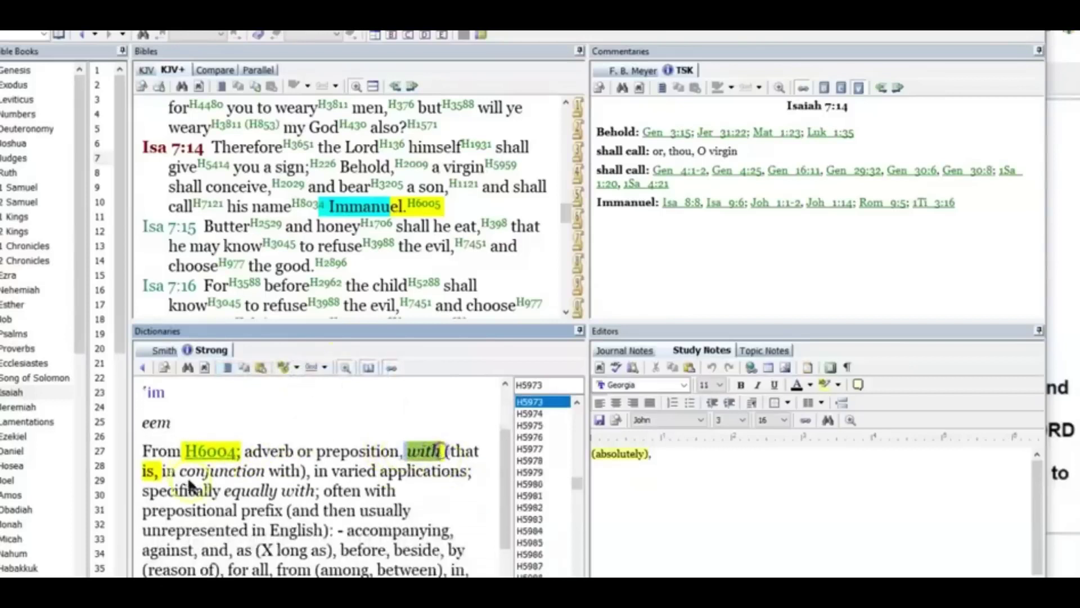
{"action": "scroll", "coordinate": [137, 476], "scroll_direction": "up", "scroll_amount": 3}
{"action": "left_click", "coordinate": [144, 366]}
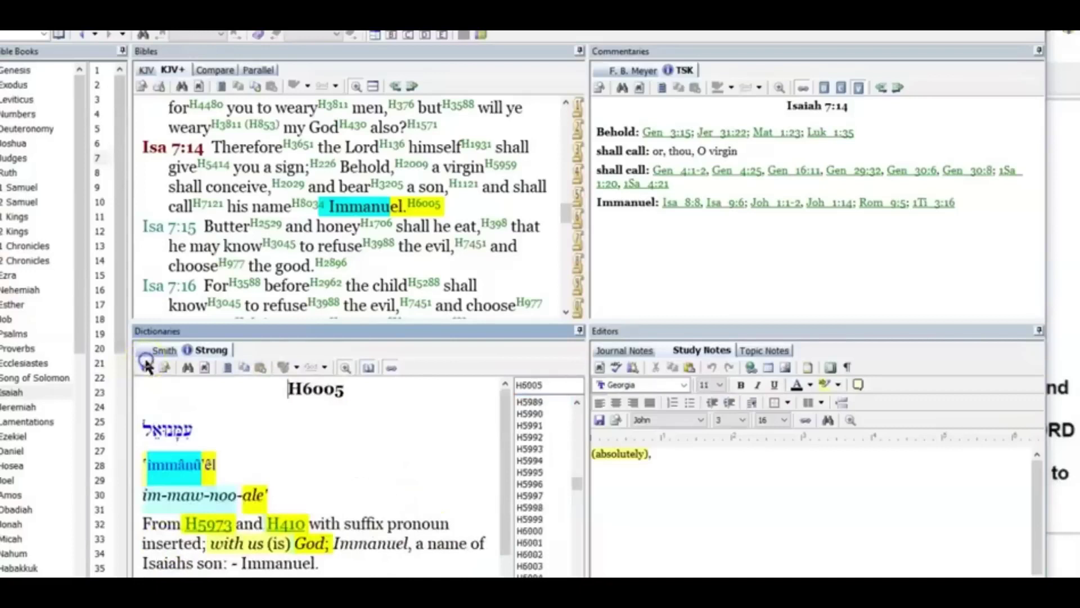
{"action": "mouse_move", "coordinate": [285, 524]}
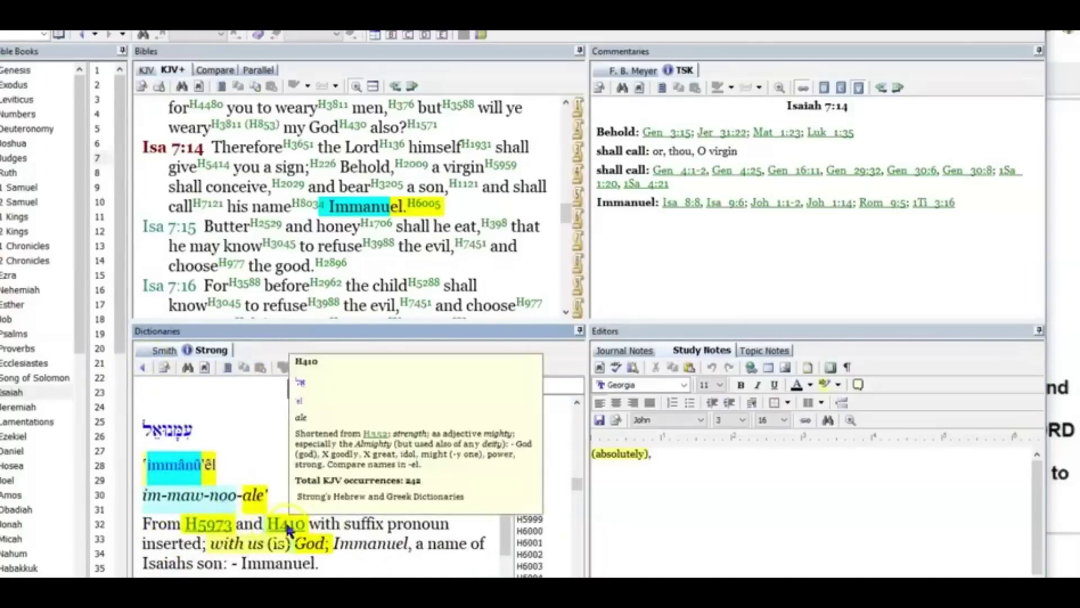
{"action": "right_click", "coordinate": [284, 395]}
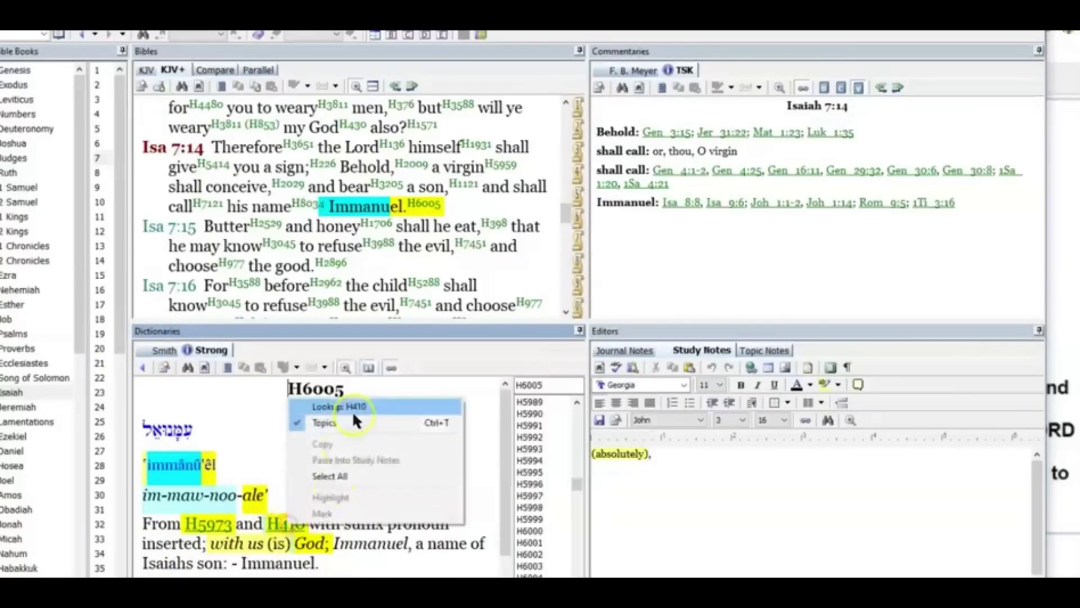
{"action": "left_click", "coordinate": [353, 409]}
{"action": "scroll", "coordinate": [338, 483], "scroll_direction": "down", "scroll_amount": 1}
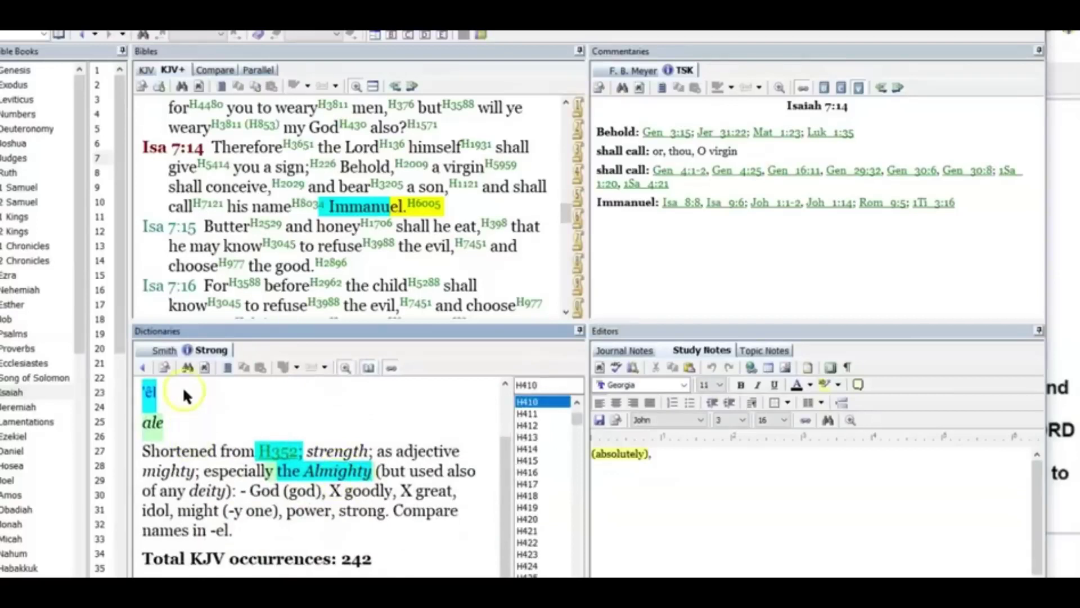
{"action": "scroll", "coordinate": [272, 513], "scroll_direction": "up", "scroll_amount": 1}
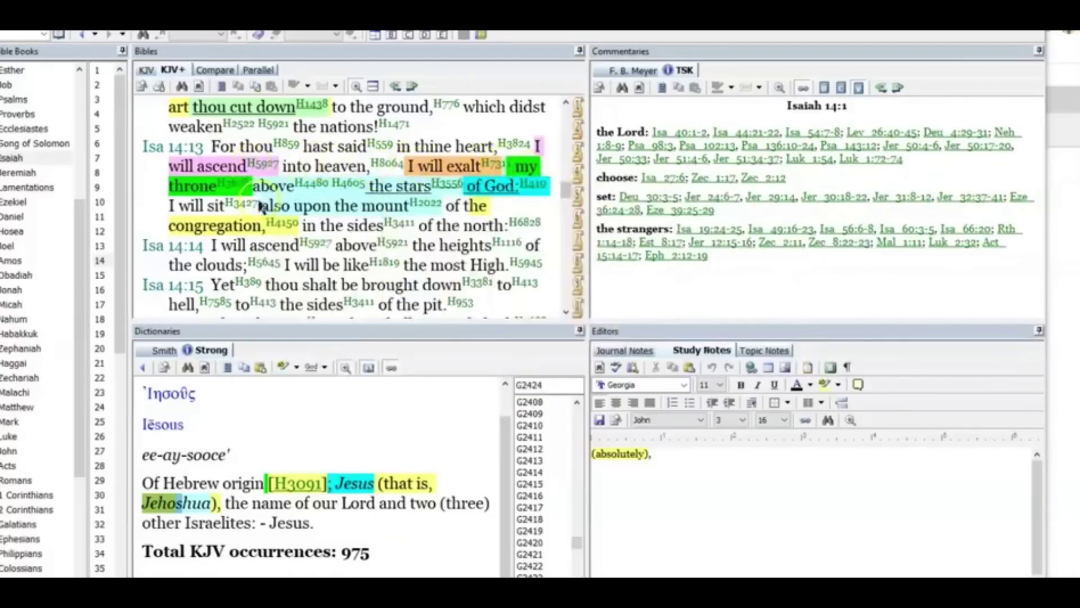
- Follow throne's H3678 to H3680, select 'conceal', and look up H3780
{"action": "left_click", "coordinate": [232, 188]}
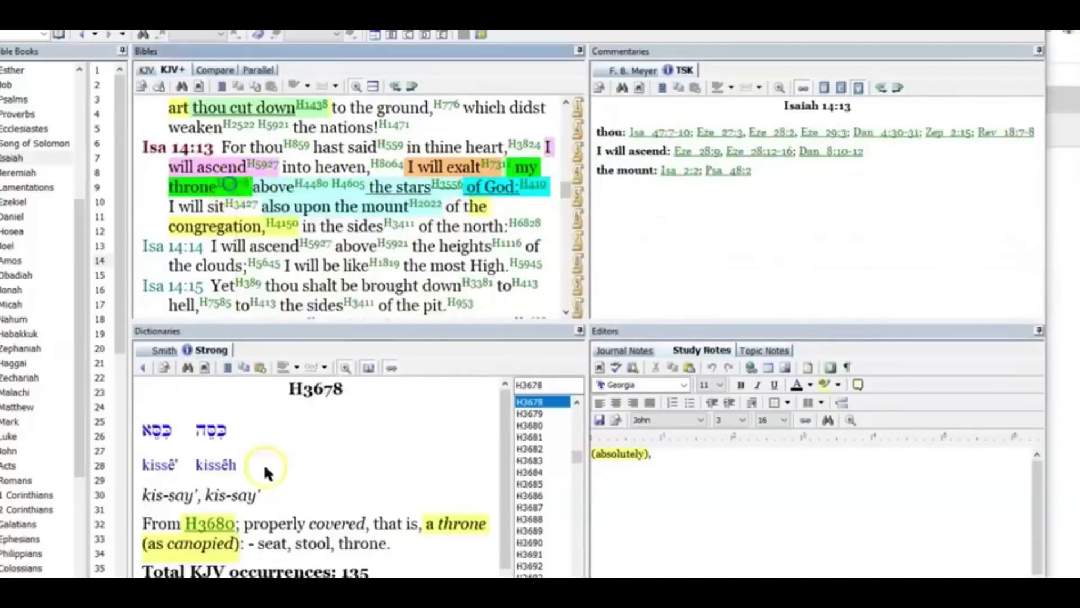
{"action": "scroll", "coordinate": [308, 457], "scroll_direction": "down", "scroll_amount": 2}
{"action": "left_click", "coordinate": [210, 506]}
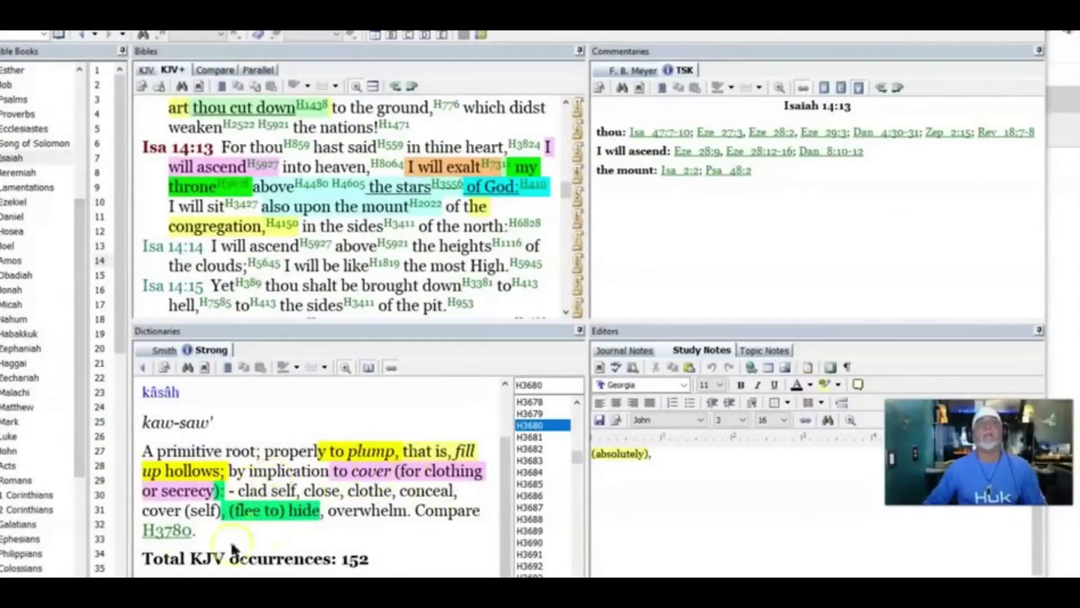
{"action": "left_click_drag", "start_coordinate": [396, 495], "coordinate": [453, 500]}
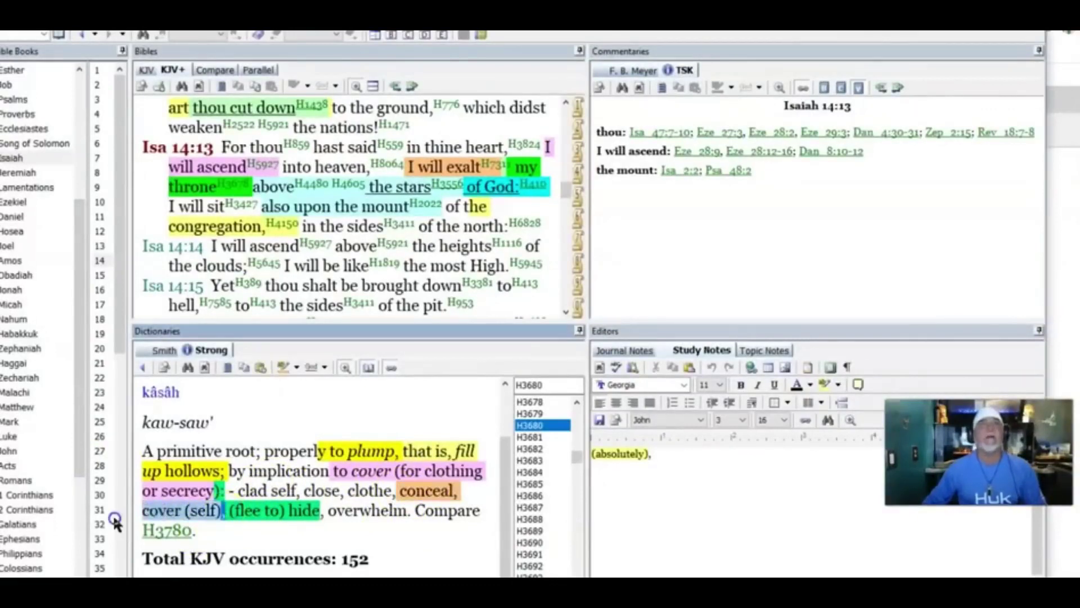
{"action": "right_click", "coordinate": [173, 530]}
{"action": "left_click", "coordinate": [333, 408]}
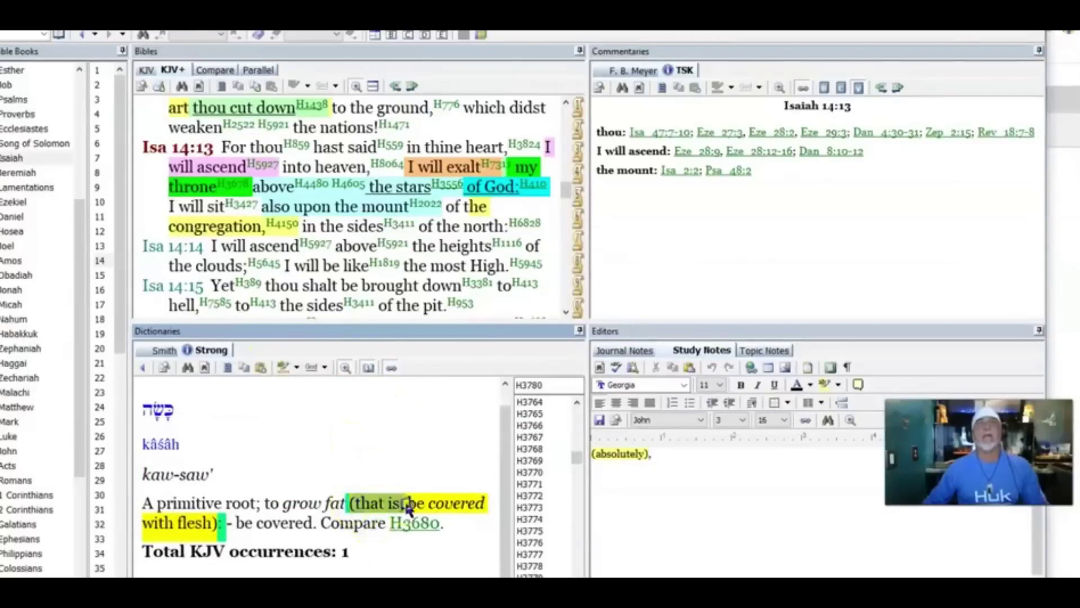
- Revisit H3678, open H3556 for stars and H410 for God, and highlight 'sit' yellow
{"action": "left_click_drag", "start_coordinate": [408, 504], "coordinate": [235, 523]}
{"action": "left_click_drag", "start_coordinate": [406, 167], "coordinate": [510, 173]}
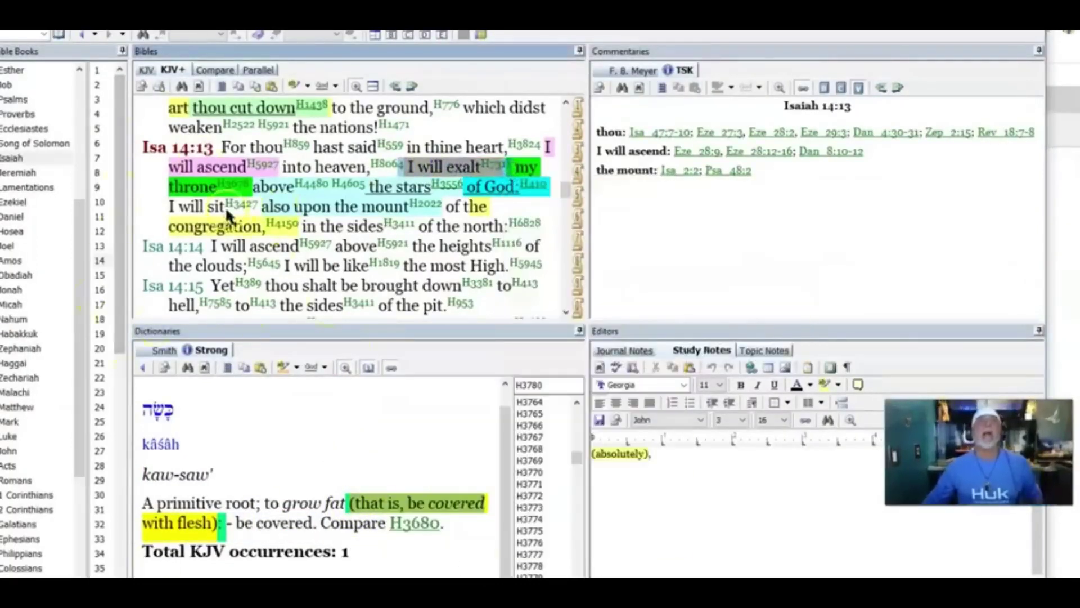
{"action": "left_click", "coordinate": [236, 185]}
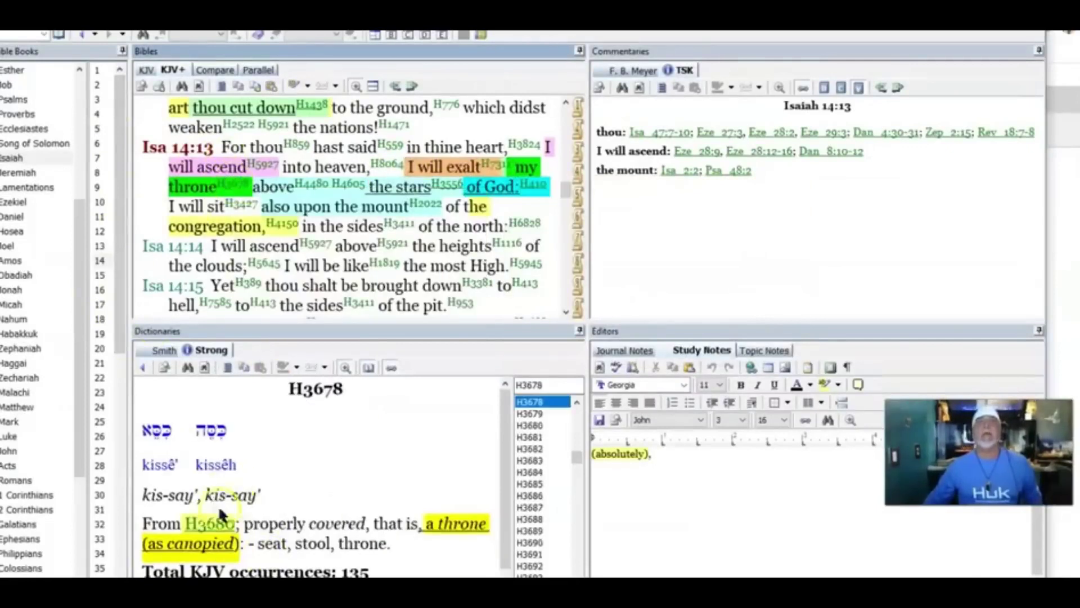
{"action": "left_click", "coordinate": [218, 521]}
{"action": "left_click", "coordinate": [445, 182]}
{"action": "scroll", "coordinate": [312, 502], "scroll_direction": "down", "scroll_amount": 1}
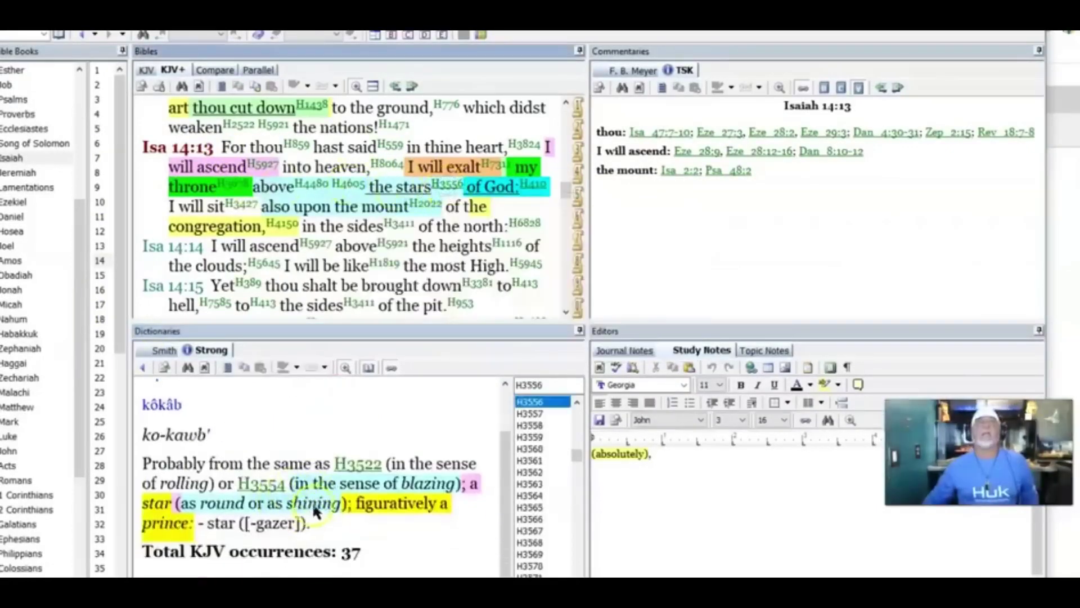
{"action": "scroll", "coordinate": [524, 211], "scroll_direction": "up", "scroll_amount": 1}
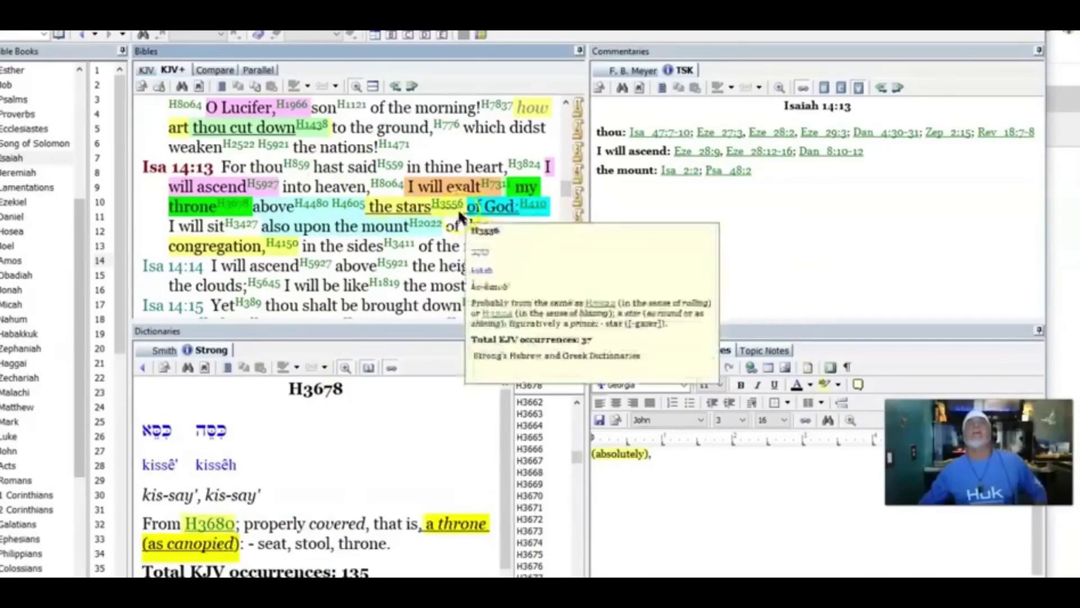
{"action": "left_click", "coordinate": [534, 205]}
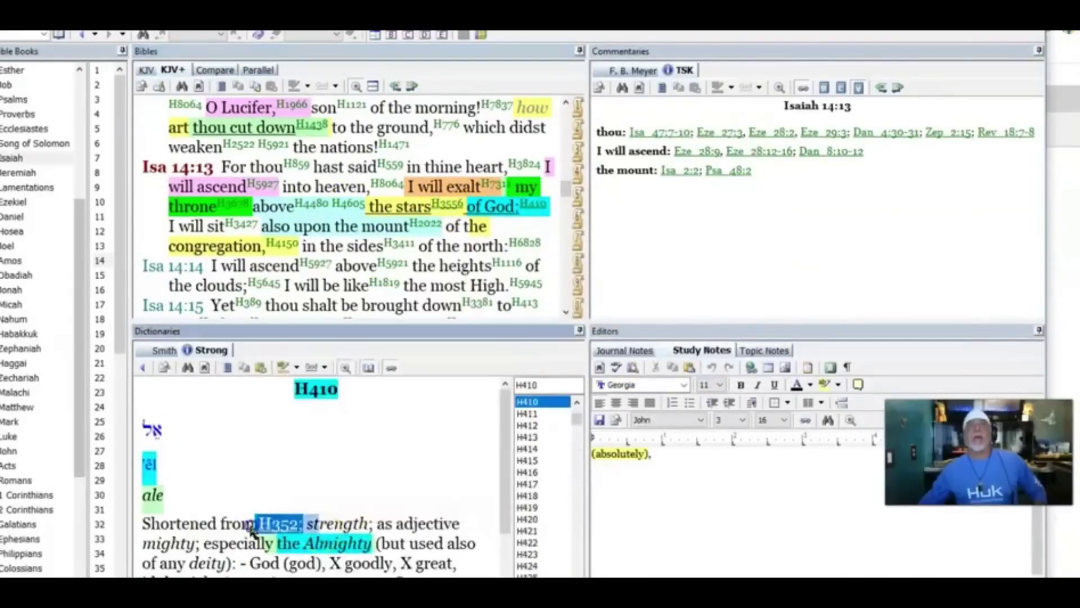
{"action": "left_click", "coordinate": [513, 207]}
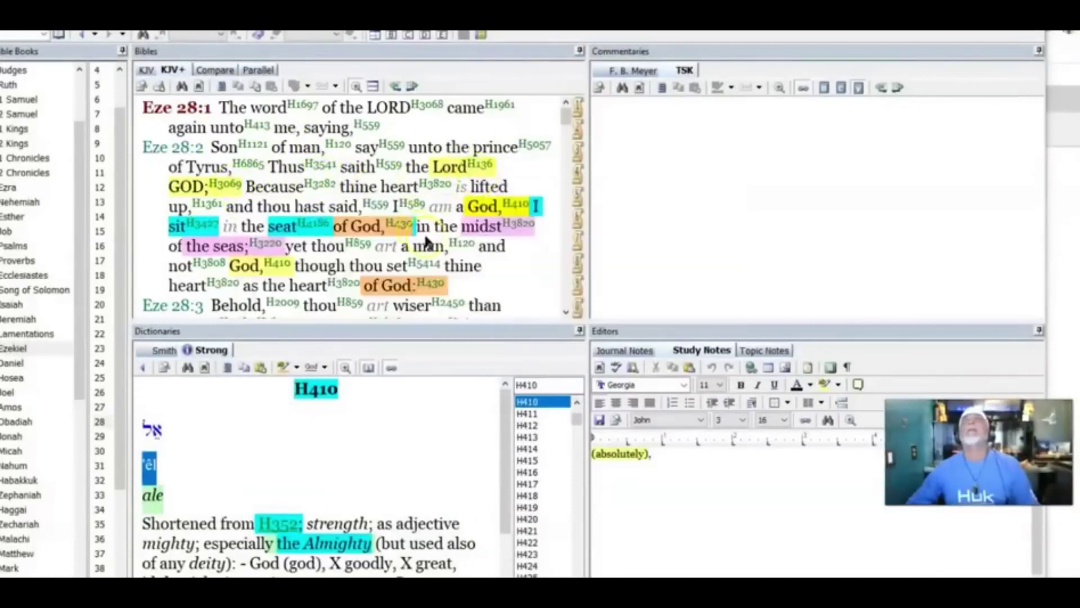
- Browse Ezekiel 28:2's Strong's entries H3068 (Jehovah), H3427 (sit) and H4186 (seat)
{"action": "left_click", "coordinate": [230, 184]}
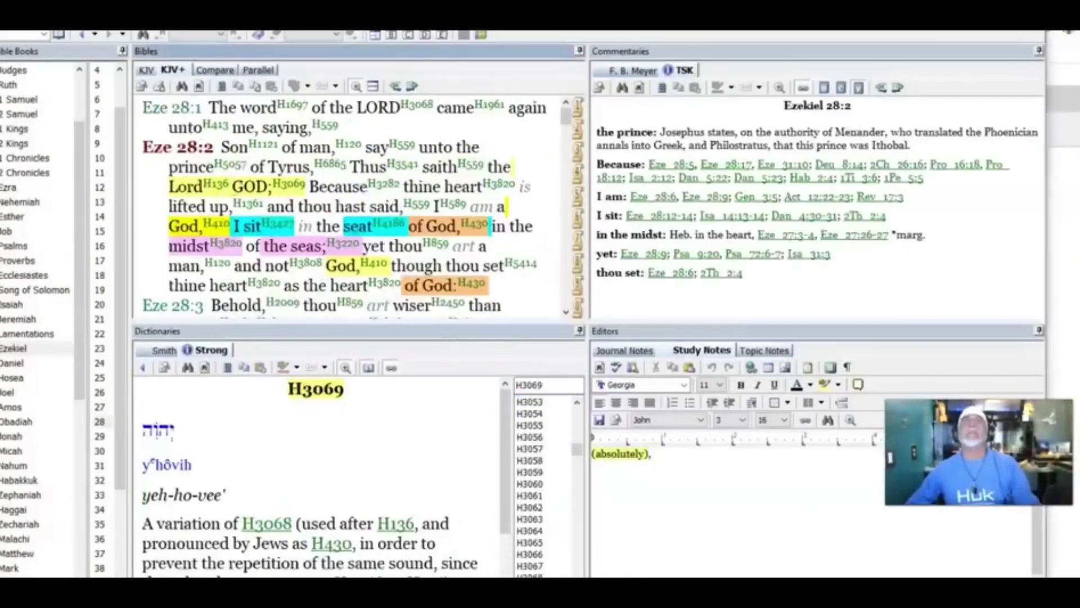
{"action": "left_click", "coordinate": [266, 523]}
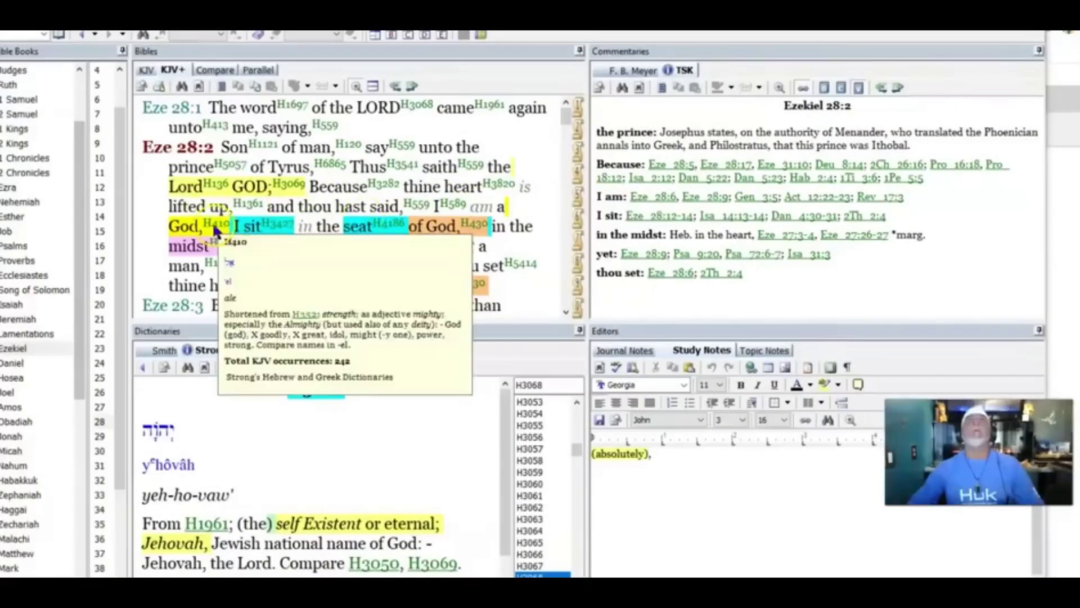
{"action": "left_click", "coordinate": [253, 226]}
{"action": "left_click", "coordinate": [393, 230]}
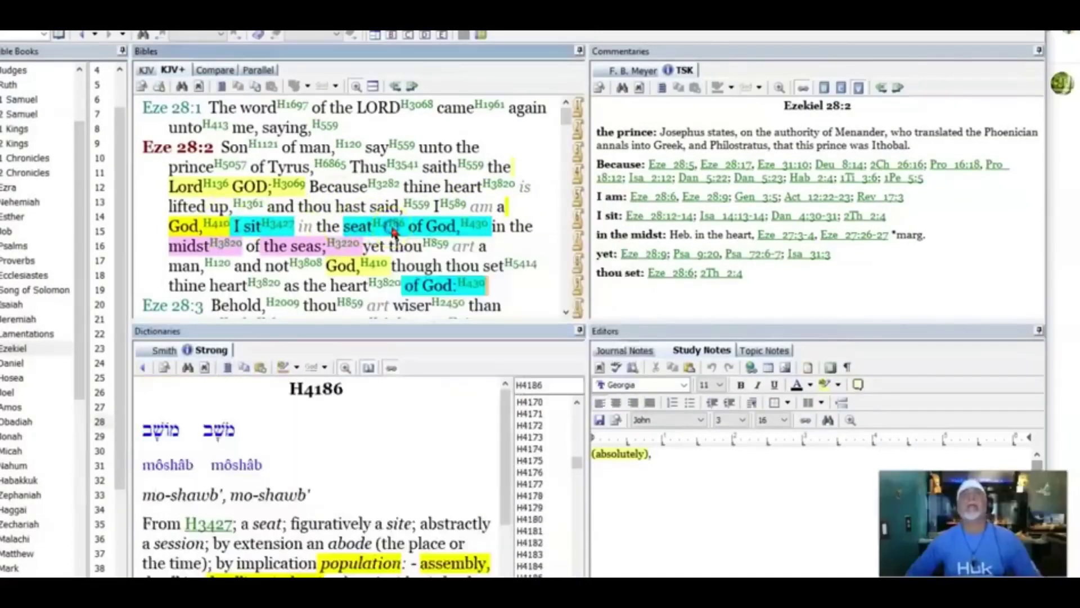
{"action": "scroll", "coordinate": [319, 491], "scroll_direction": "down", "scroll_amount": 2}
{"action": "left_click_drag", "start_coordinate": [318, 465], "coordinate": [349, 467]}
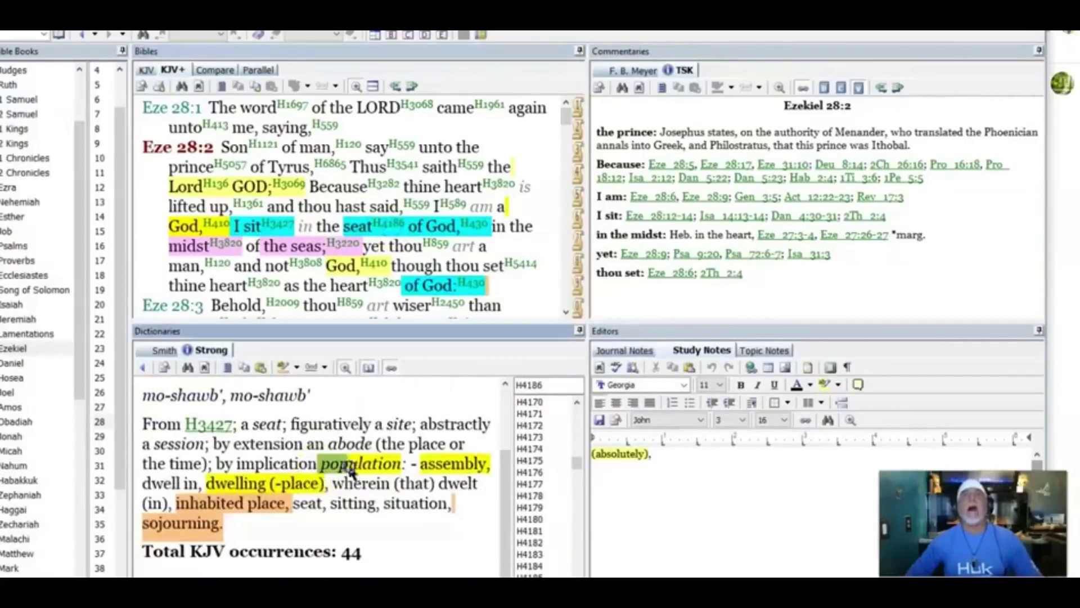
{"action": "left_click", "coordinate": [486, 464]}
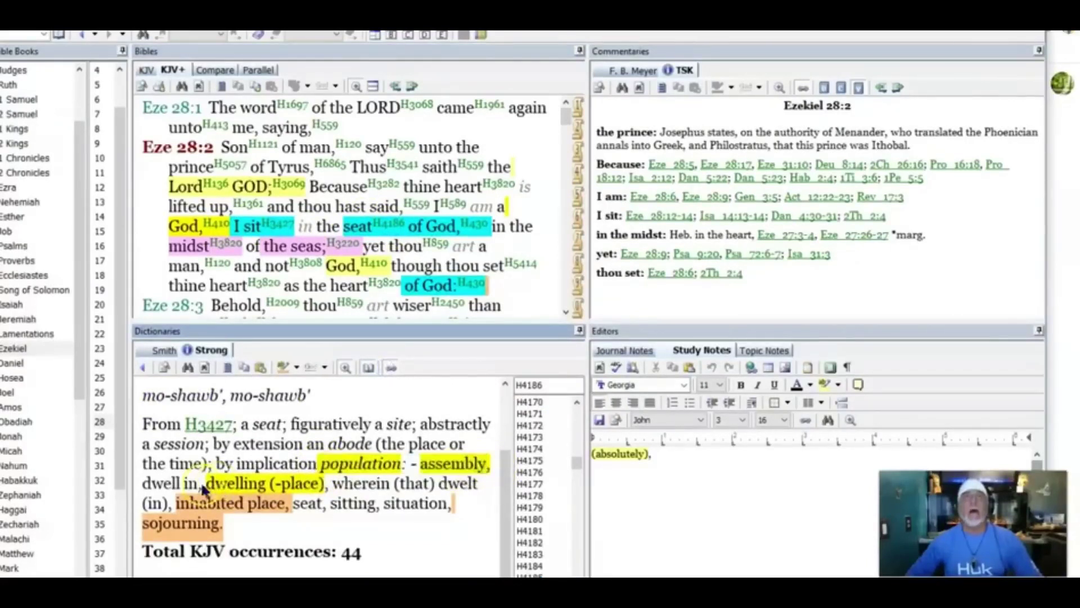
- Colour the word 'of' pink in the H430 definition for God
{"action": "left_click", "coordinate": [216, 222]}
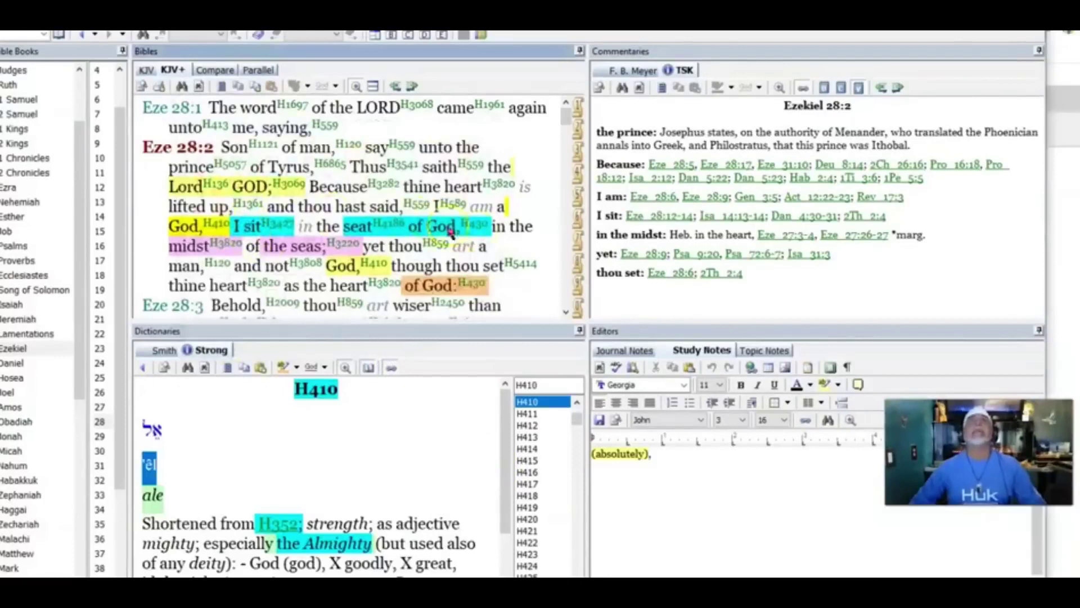
{"action": "left_click", "coordinate": [479, 226]}
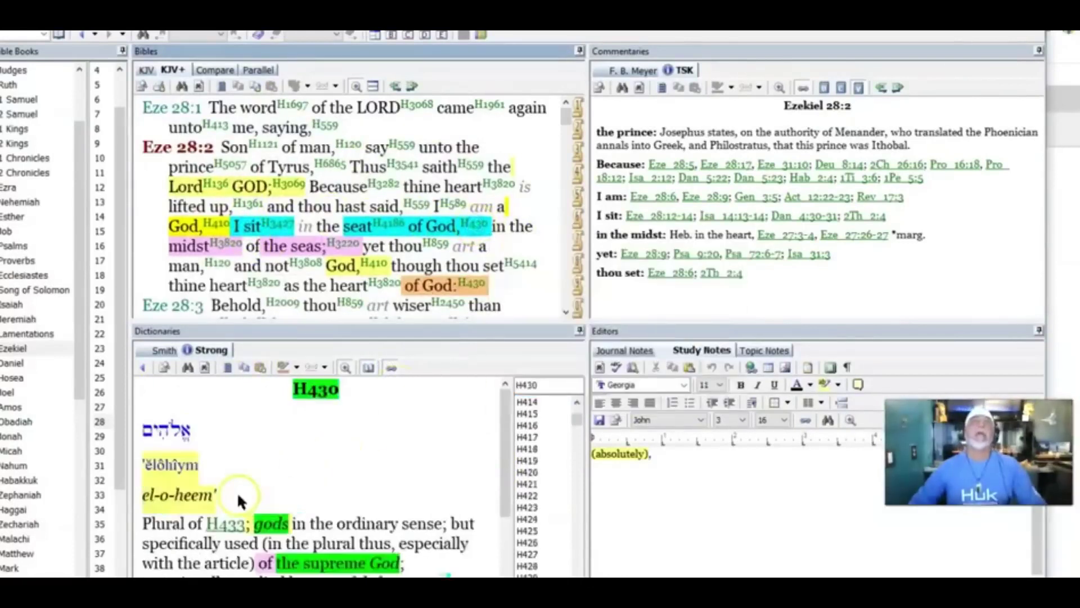
{"action": "scroll", "coordinate": [246, 481], "scroll_direction": "down", "scroll_amount": 2}
{"action": "double_click", "coordinate": [290, 453]}
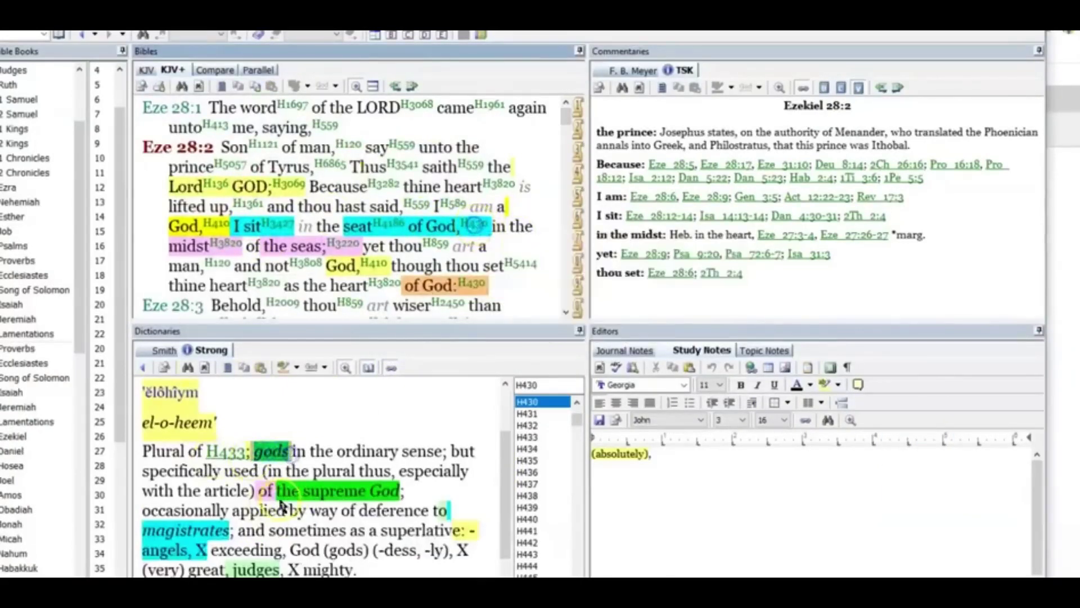
{"action": "double_click", "coordinate": [264, 493]}
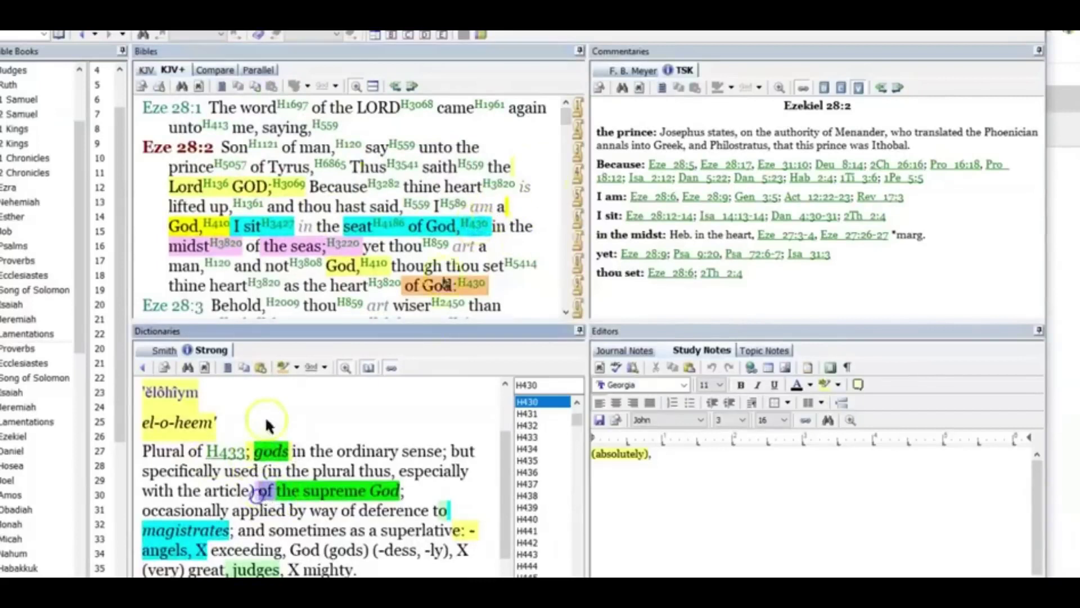
{"action": "left_click", "coordinate": [288, 372]}
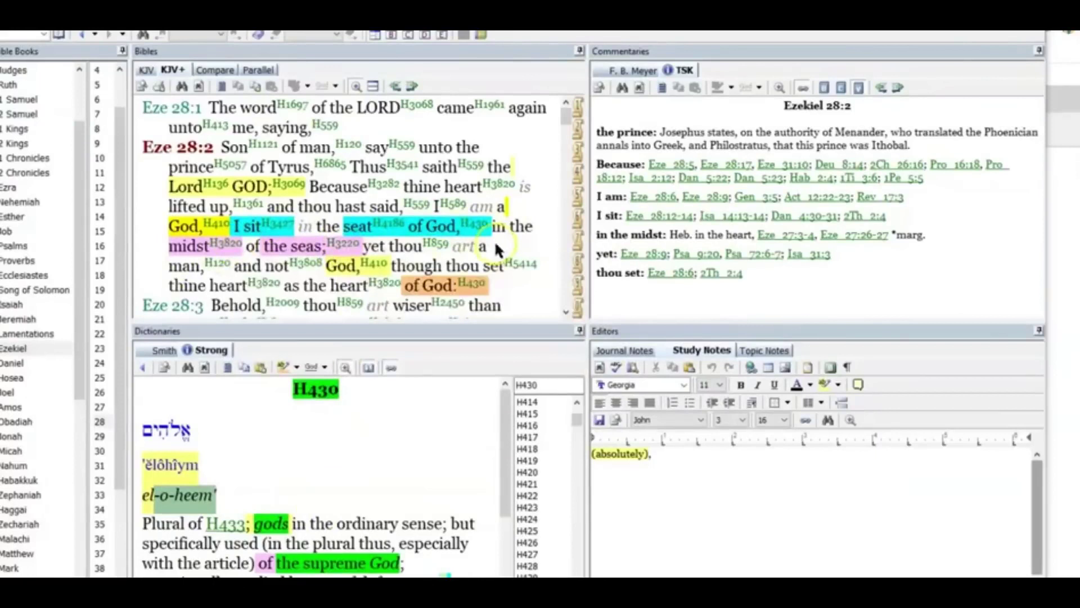
- Look up Strong's H3820 for 'heart' in Ezekiel 28:2
{"action": "left_click_drag", "start_coordinate": [238, 271], "coordinate": [162, 269]}
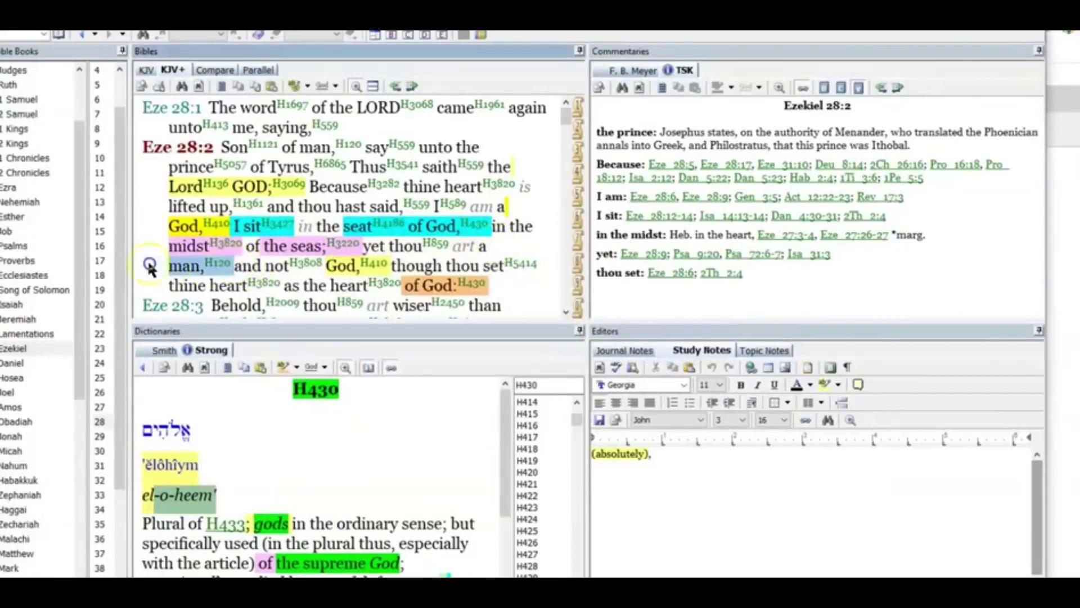
{"action": "left_click", "coordinate": [266, 284]}
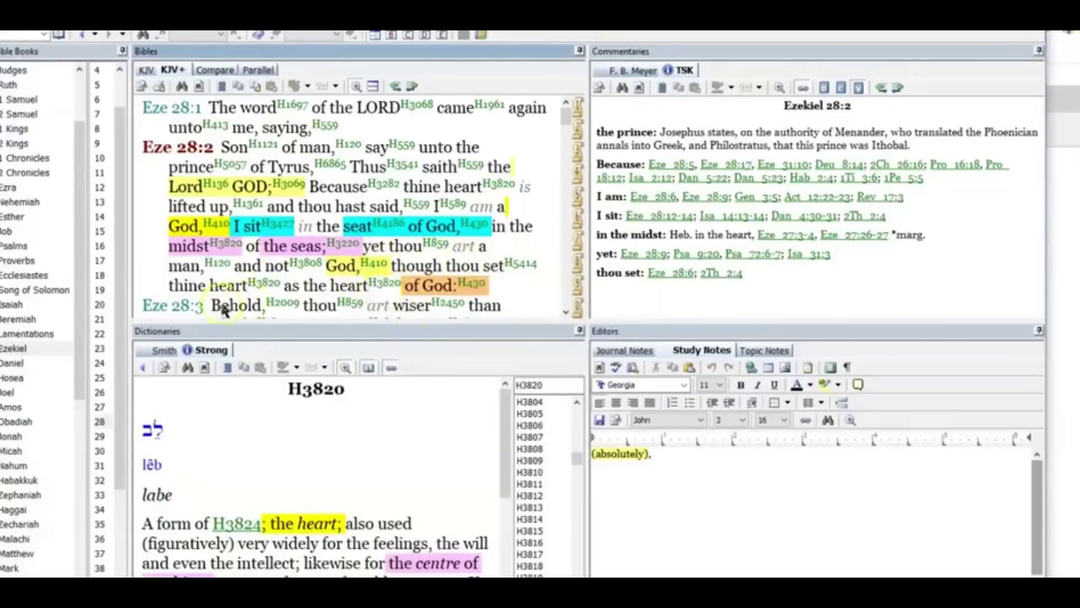
{"action": "left_click", "coordinate": [414, 287]}
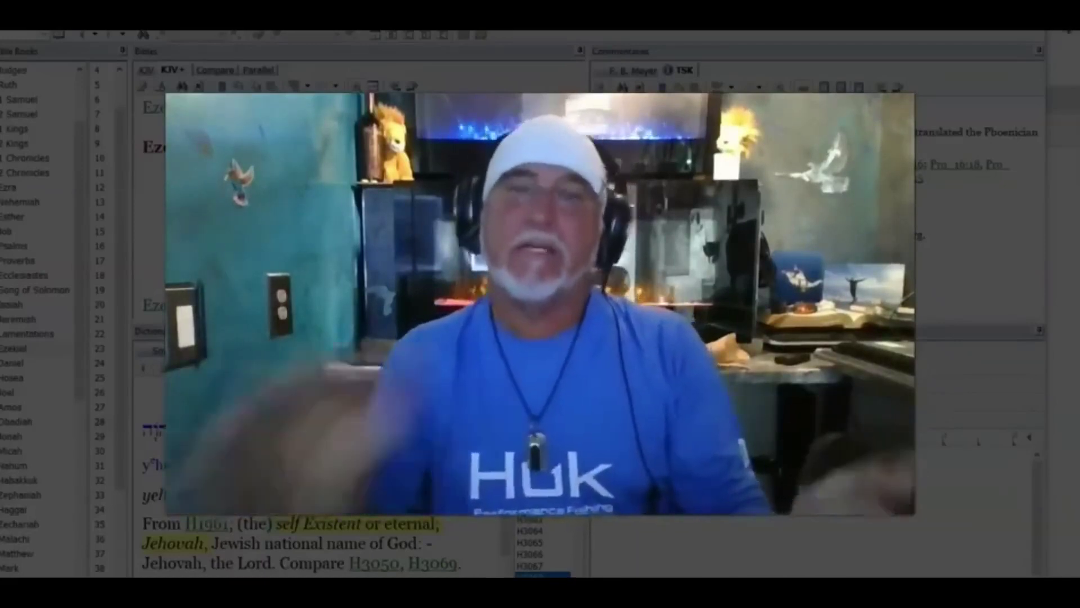
{"action": "scroll", "coordinate": [325, 142], "scroll_direction": "down", "scroll_amount": 5}
{"action": "scroll", "coordinate": [325, 142], "scroll_direction": "down", "scroll_amount": 15}
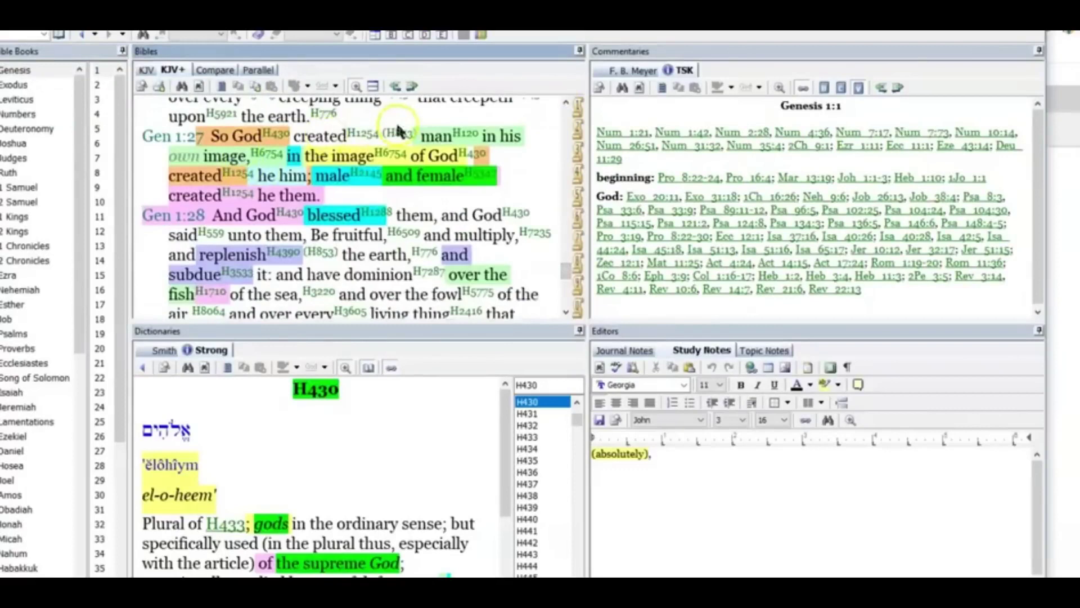
- Make Genesis 1:27 current and browse Strong's H6754, H1254 and H430
{"action": "left_click", "coordinate": [272, 137]}
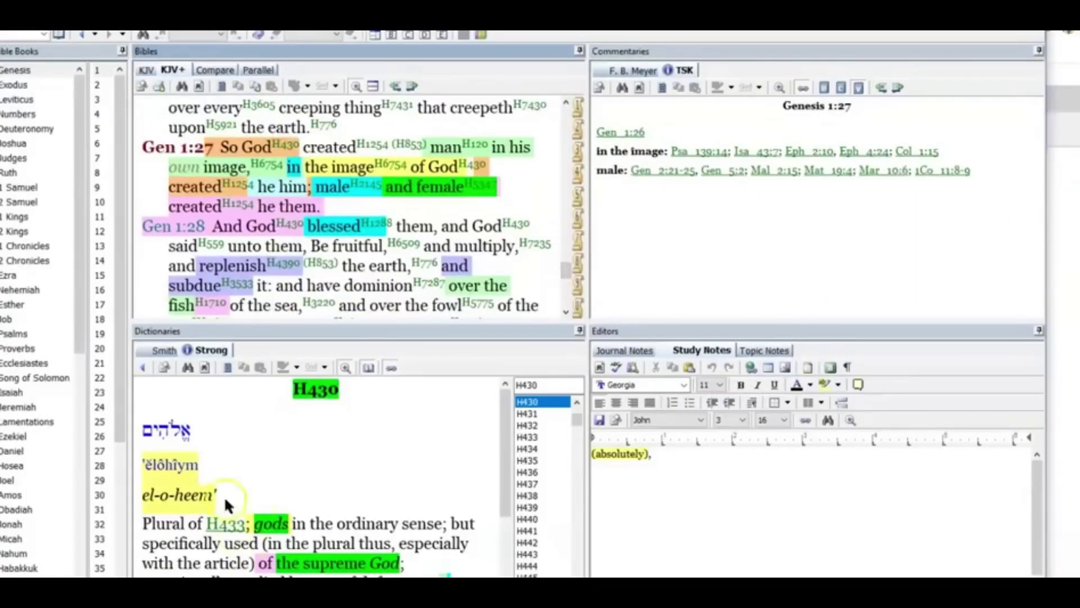
{"action": "scroll", "coordinate": [253, 490], "scroll_direction": "down", "scroll_amount": 1}
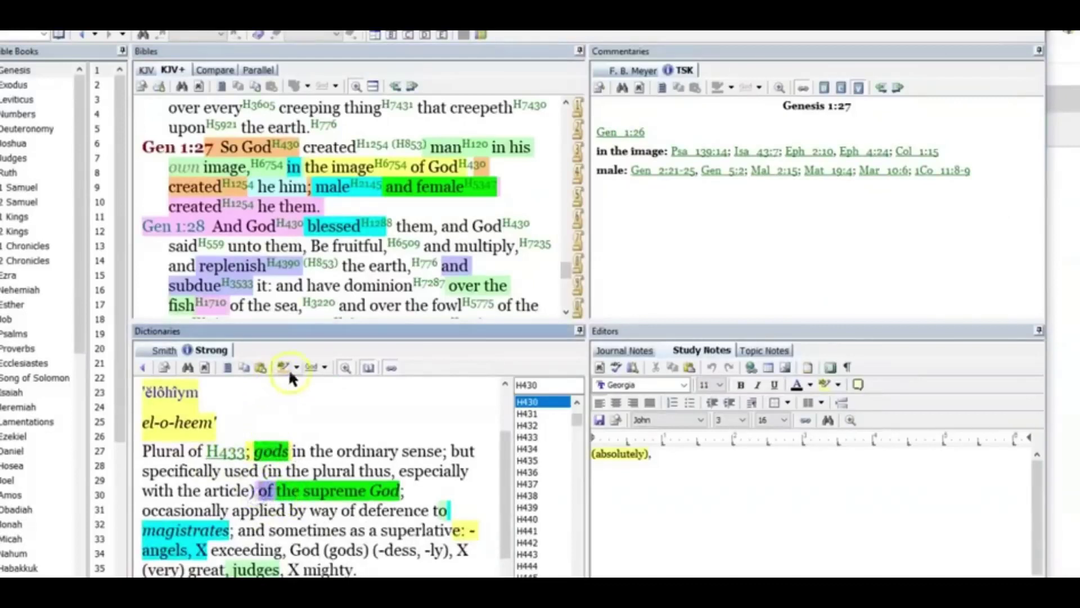
{"action": "left_click", "coordinate": [390, 162]}
{"action": "mouse_move", "coordinate": [371, 145]}
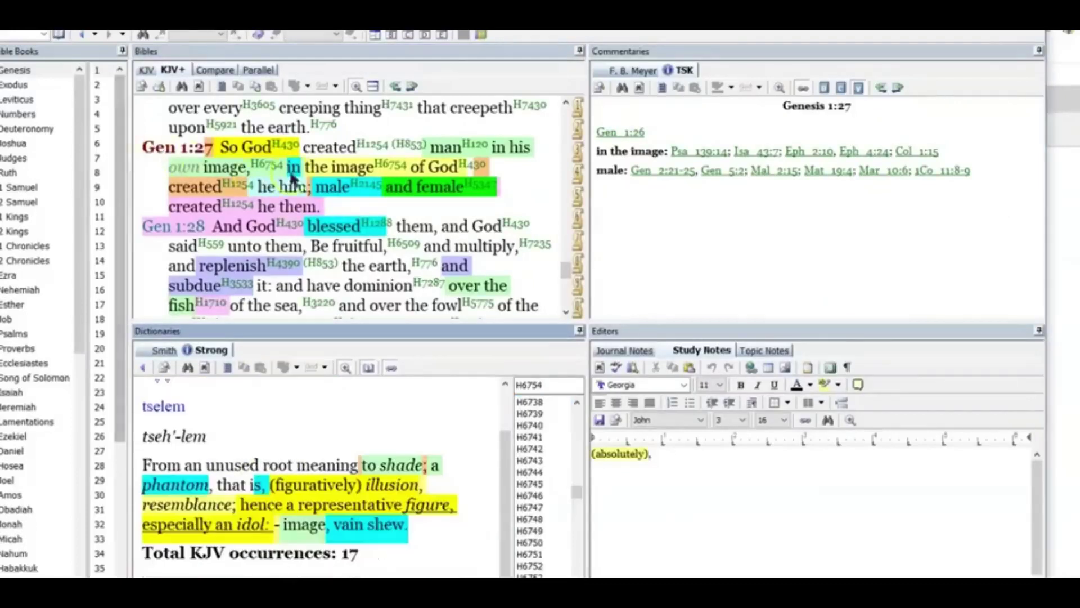
{"action": "left_click", "coordinate": [364, 146]}
{"action": "scroll", "coordinate": [386, 494], "scroll_direction": "down", "scroll_amount": 1}
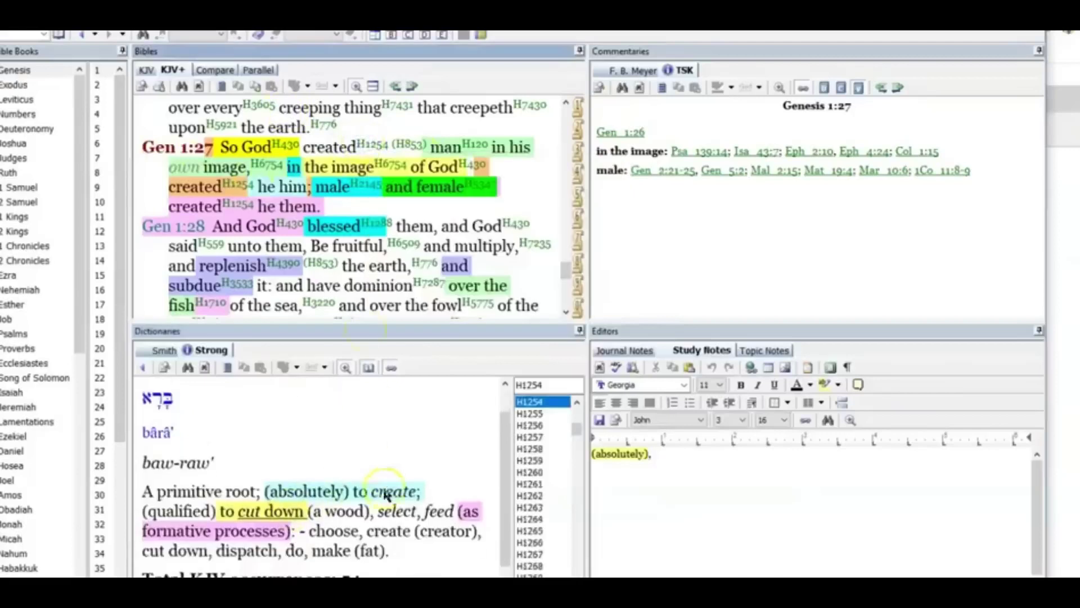
{"action": "mouse_move", "coordinate": [218, 483]}
{"action": "left_mouse_down"}
{"action": "mouse_move", "coordinate": [286, 491]}
{"action": "mouse_move", "coordinate": [164, 505]}
{"action": "left_mouse_up"}
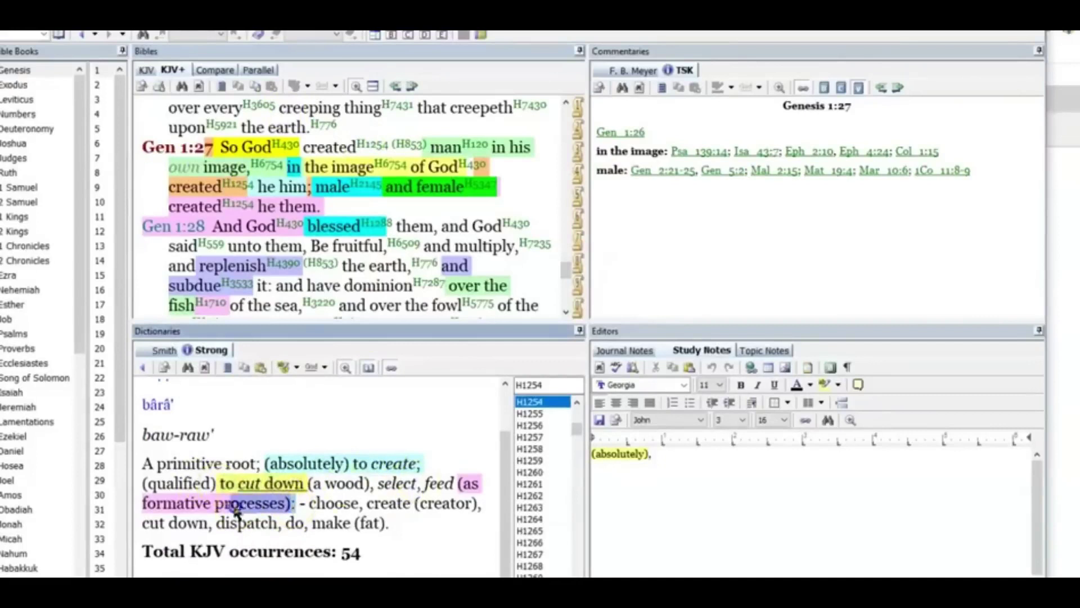
{"action": "left_click", "coordinate": [286, 147]}
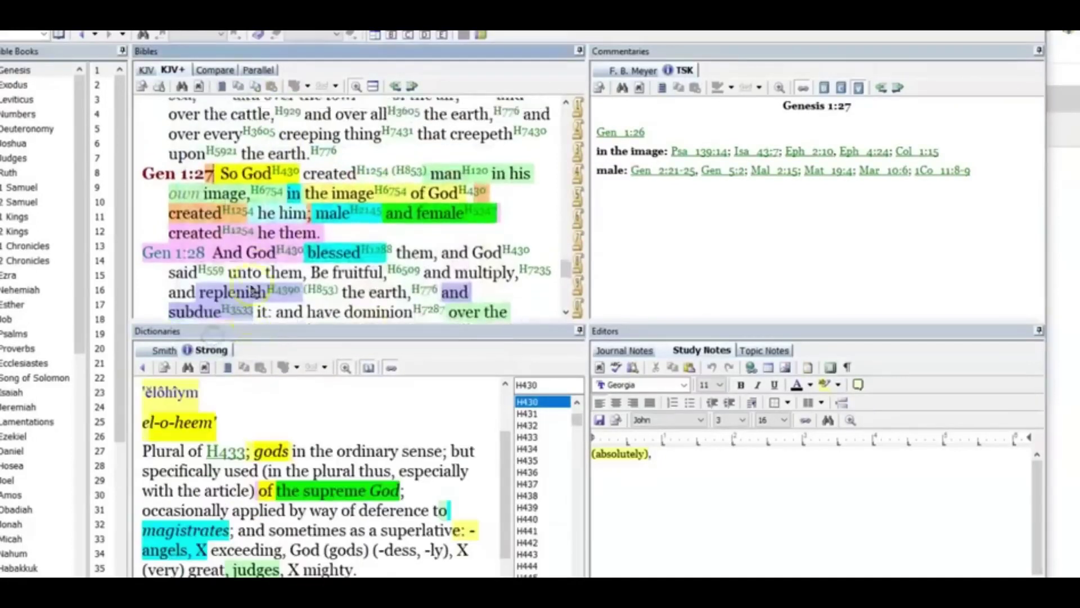
{"action": "scroll", "coordinate": [234, 239], "scroll_direction": "up", "scroll_amount": 1}
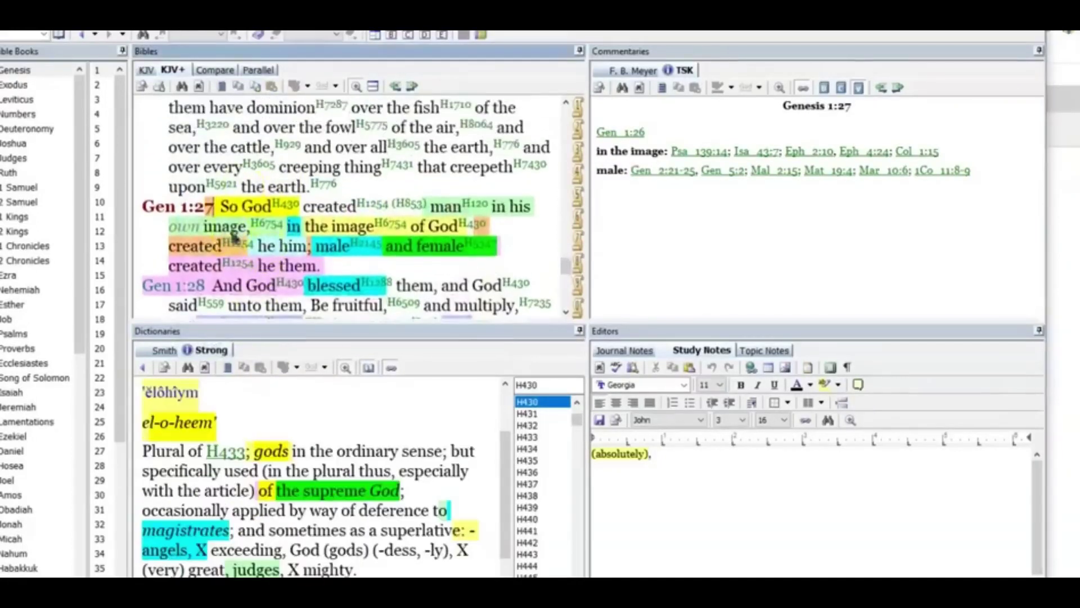
- Reopen H6754 and highlight 'hence a representative figure, especially an idol:' yellow
{"action": "left_click", "coordinate": [271, 224]}
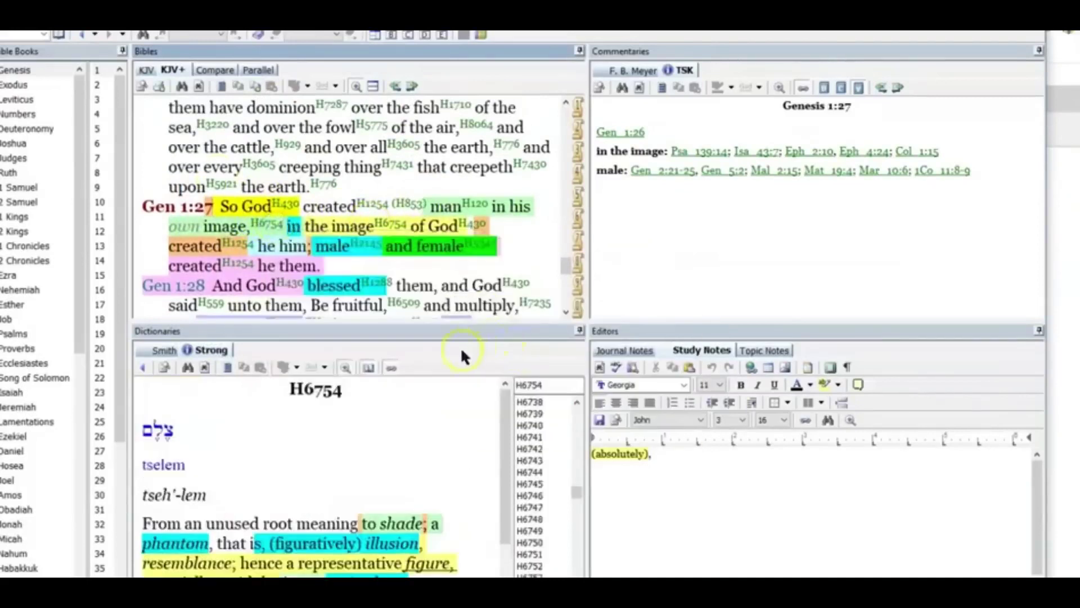
{"action": "scroll", "coordinate": [552, 283], "scroll_direction": "down", "scroll_amount": 1}
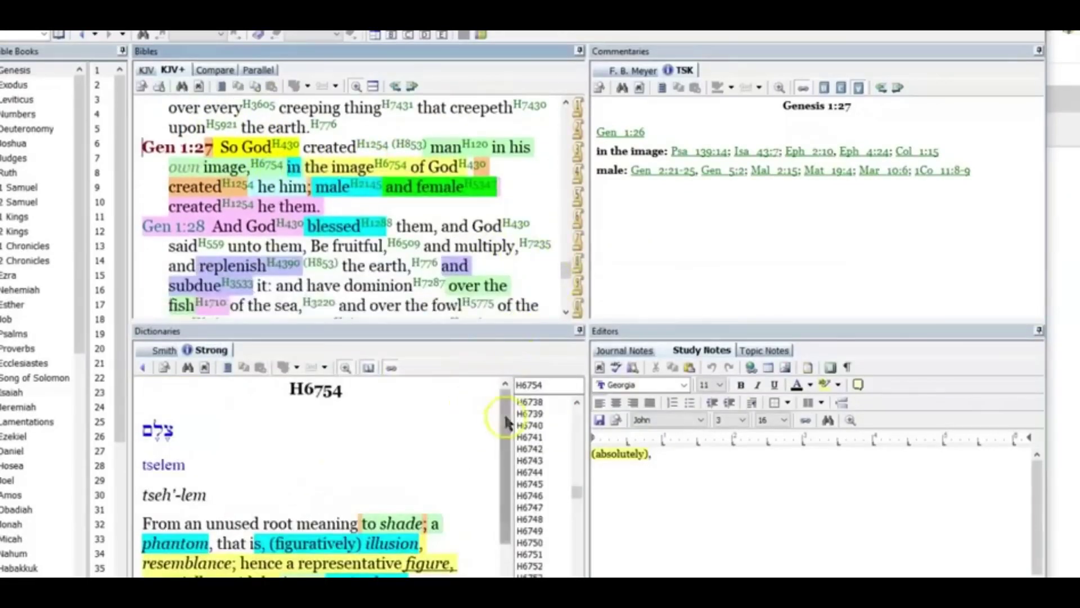
{"action": "left_click_drag", "start_coordinate": [506, 435], "coordinate": [518, 459]}
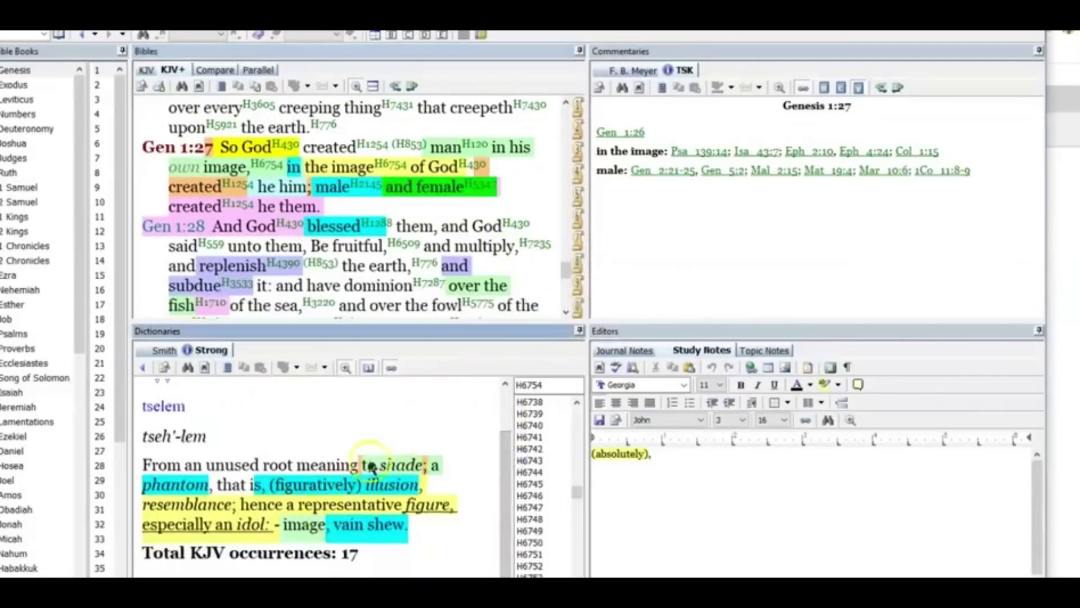
{"action": "left_click_drag", "start_coordinate": [363, 465], "coordinate": [419, 465]}
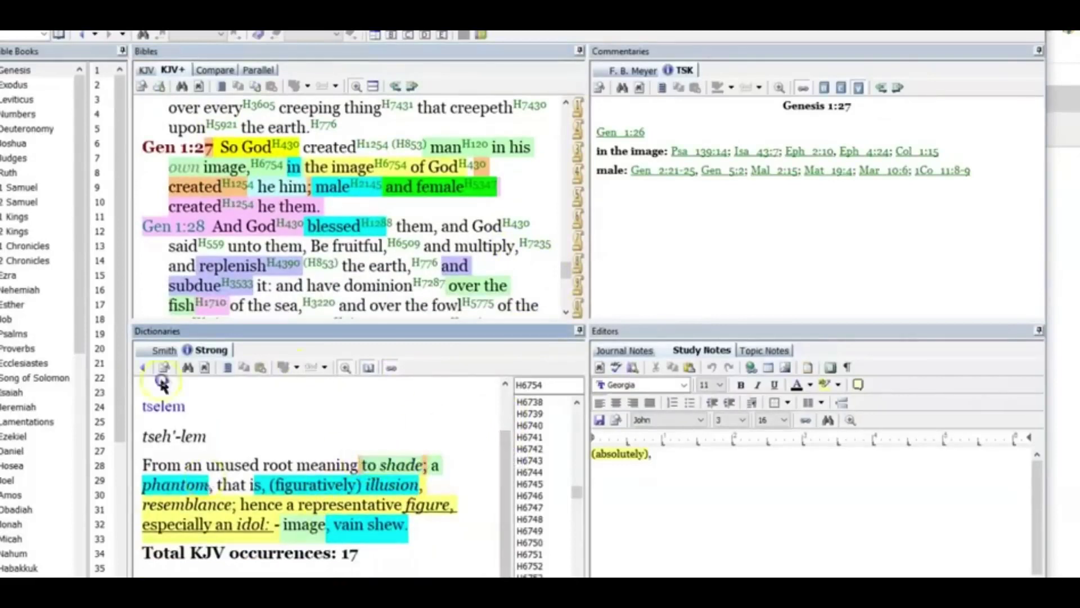
{"action": "left_click_drag", "start_coordinate": [209, 486], "coordinate": [147, 497]}
{"action": "left_click", "coordinate": [315, 427]}
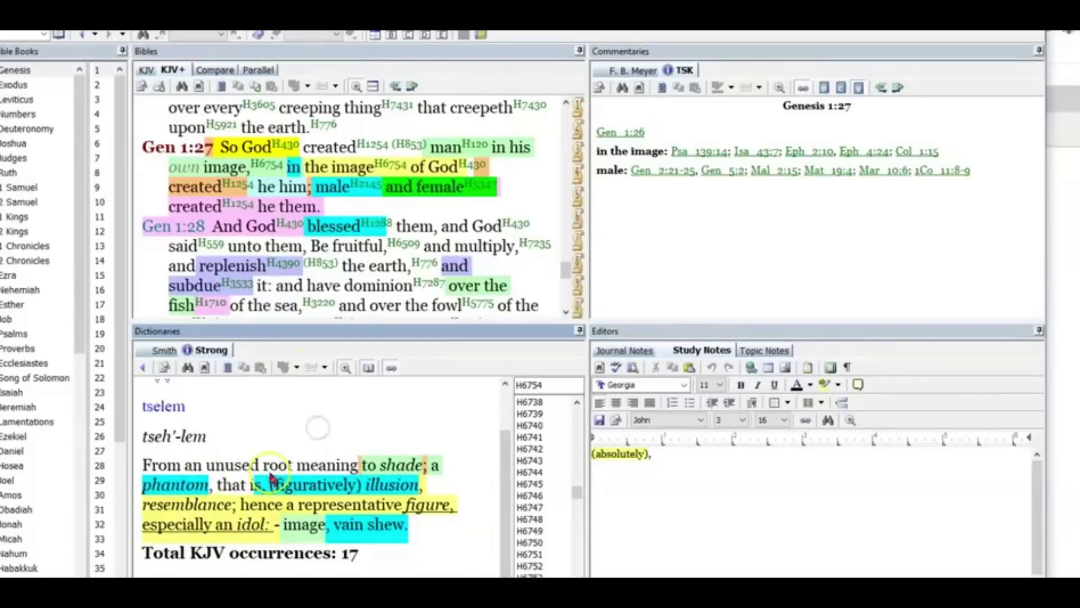
{"action": "left_click_drag", "start_coordinate": [270, 486], "coordinate": [395, 489]}
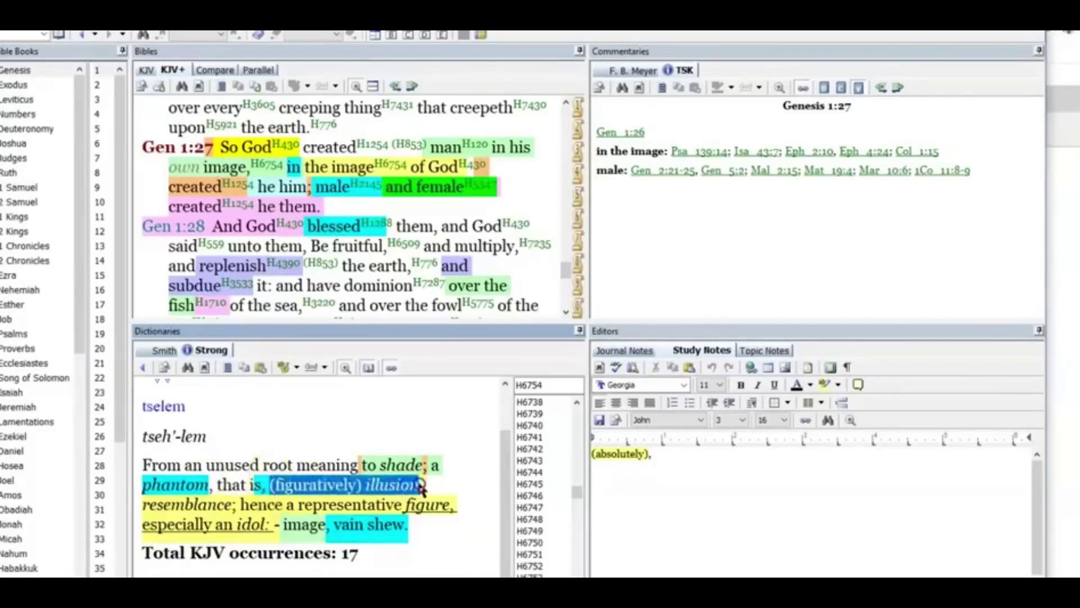
{"action": "left_click", "coordinate": [164, 511]}
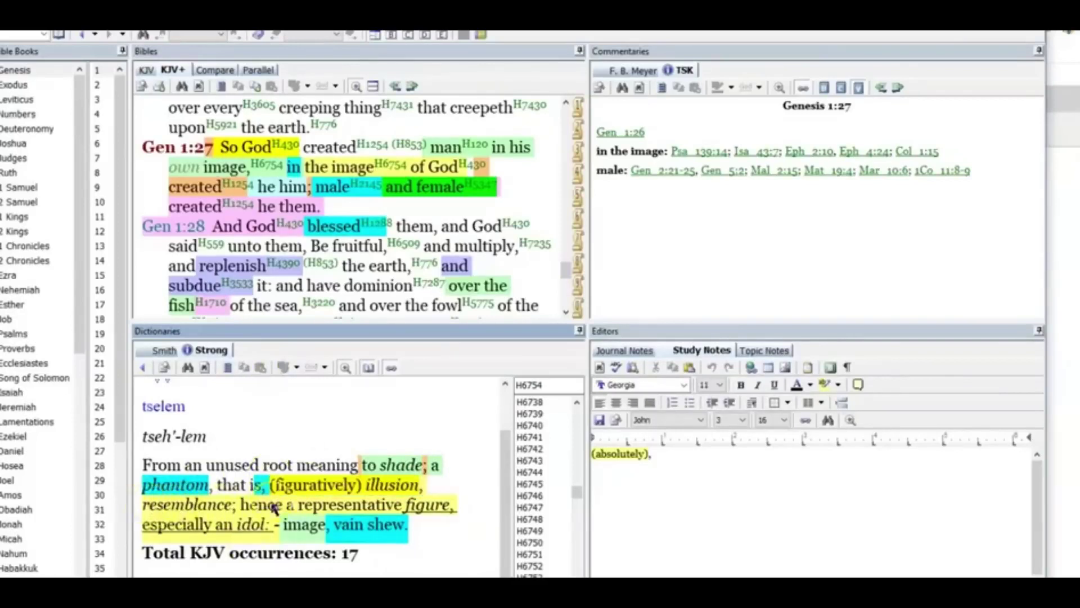
{"action": "left_click_drag", "start_coordinate": [241, 507], "coordinate": [276, 525]}
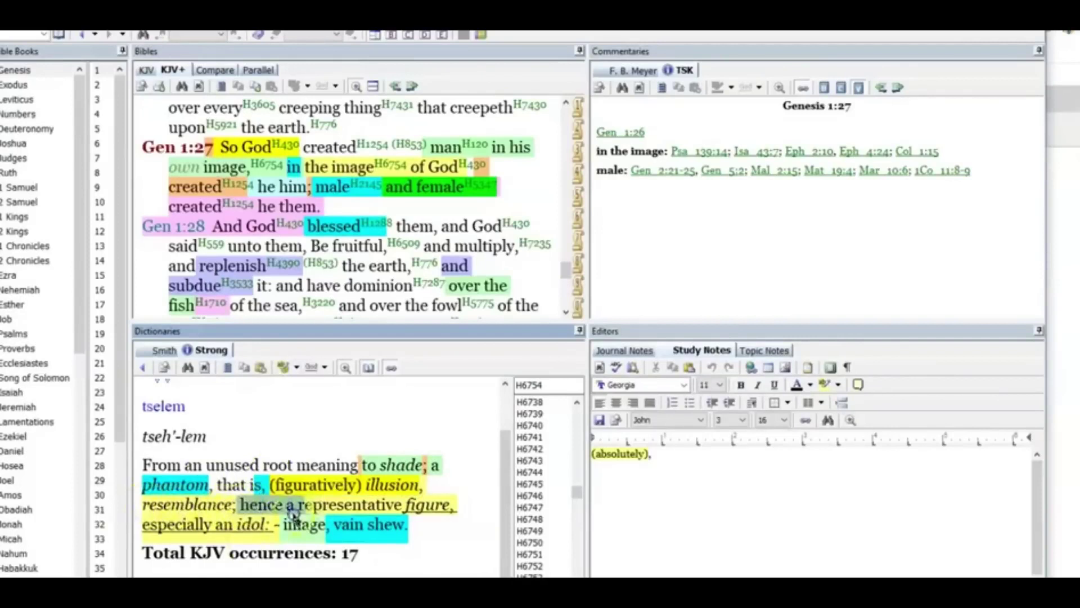
{"action": "left_click", "coordinate": [284, 373]}
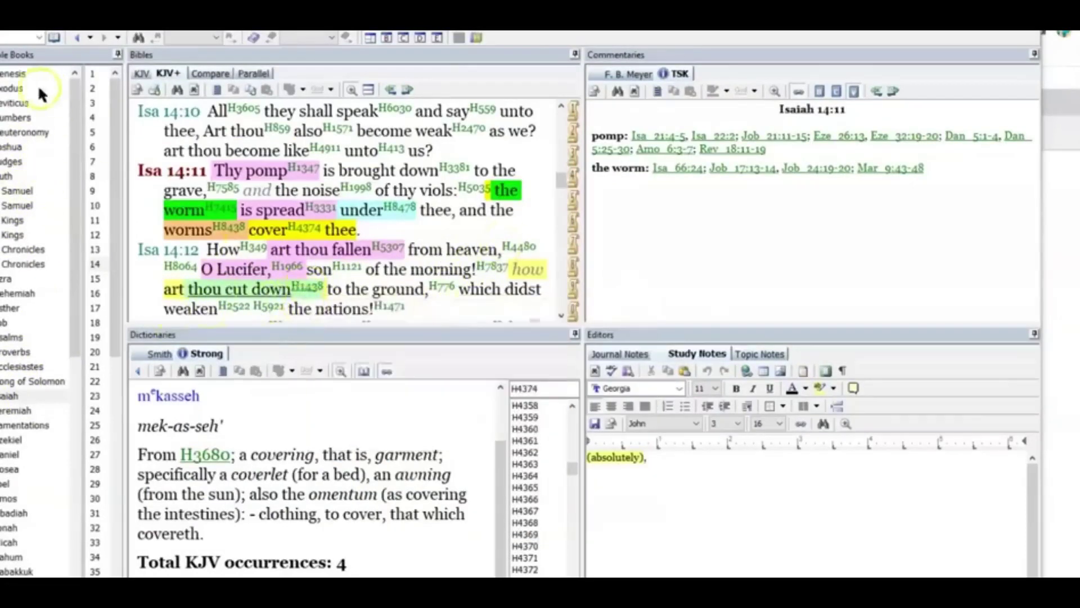
- Go to Genesis 1, open H1254 for 'created' in verse 27, and select definition phrases
{"action": "left_click", "coordinate": [16, 74]}
{"action": "left_click", "coordinate": [96, 74]}
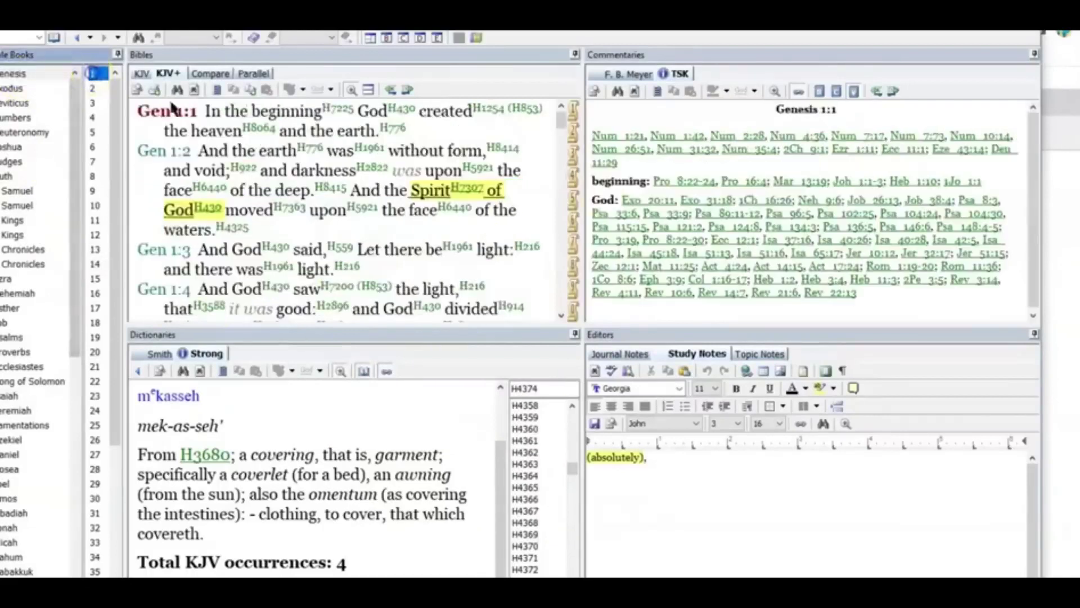
{"action": "left_click_drag", "start_coordinate": [562, 119], "coordinate": [562, 265]}
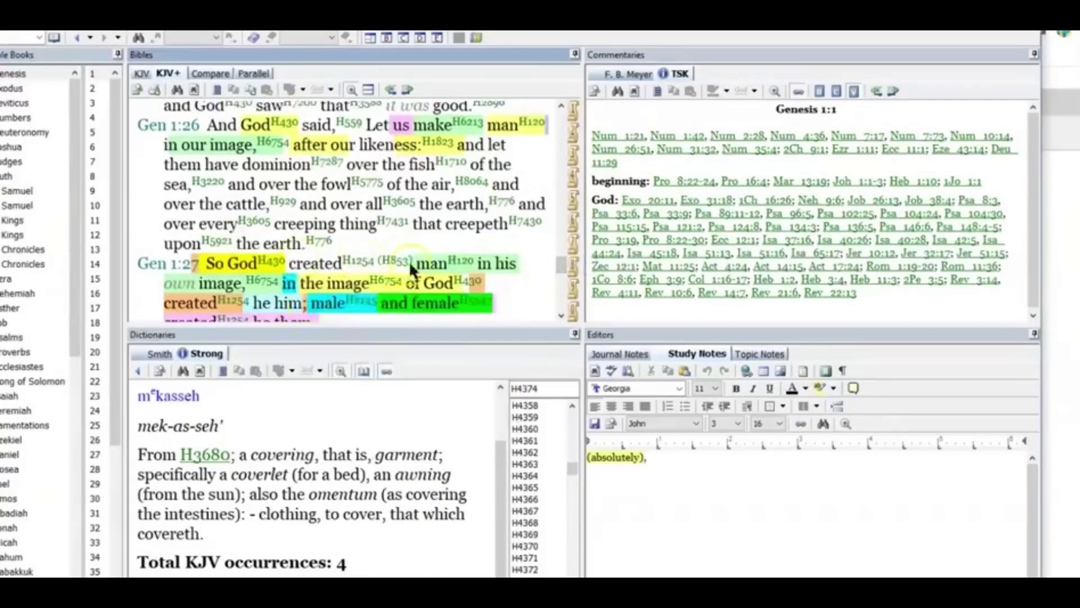
{"action": "left_click", "coordinate": [365, 265]}
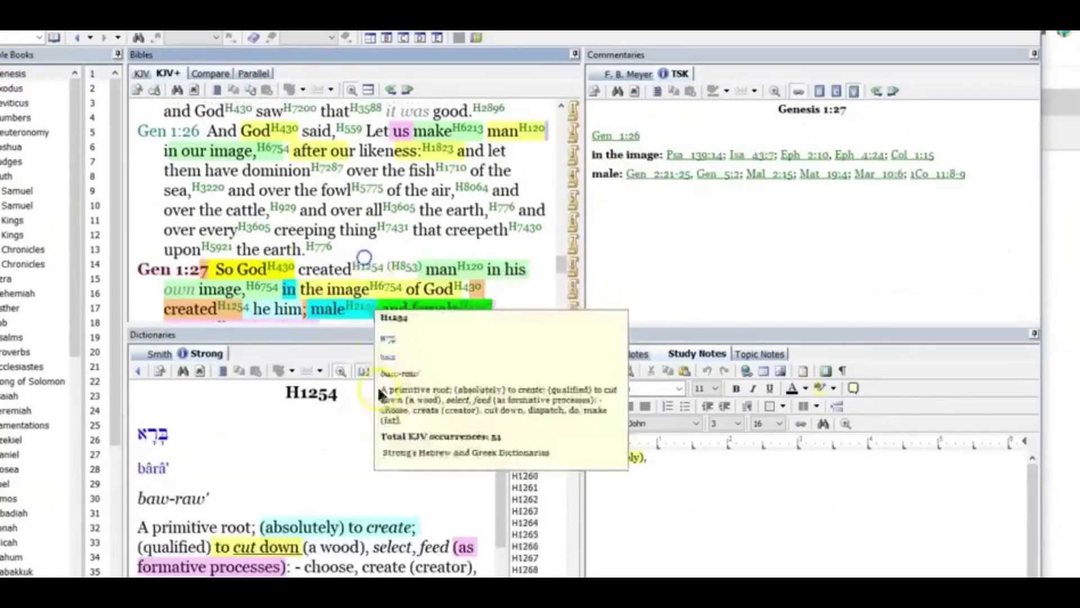
{"action": "scroll", "coordinate": [344, 450], "scroll_direction": "down", "scroll_amount": 3}
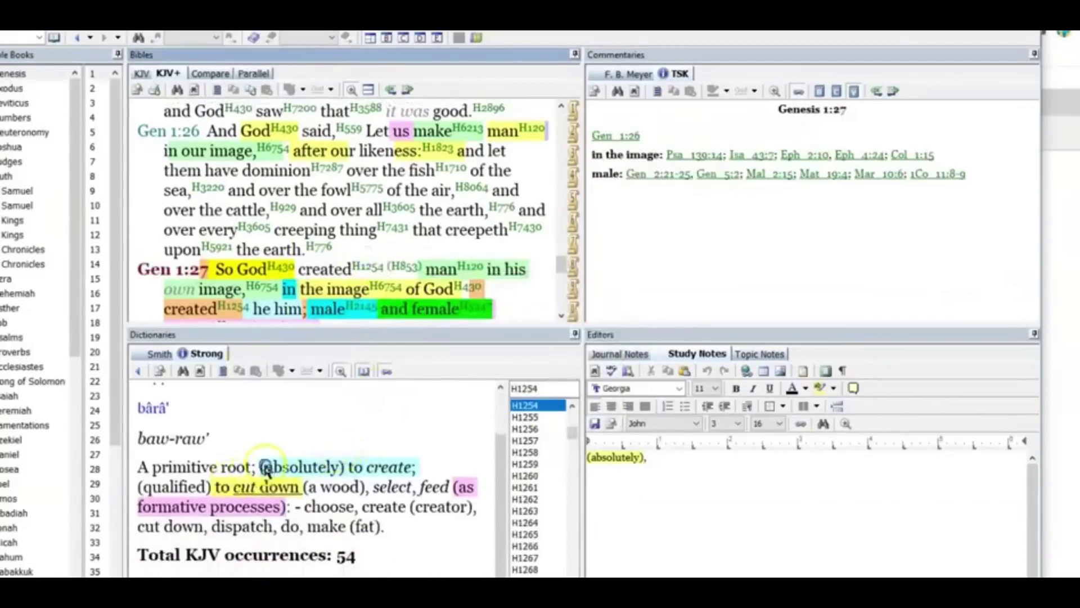
{"action": "left_click_drag", "start_coordinate": [263, 466], "coordinate": [414, 467]}
{"action": "left_click", "coordinate": [368, 449]}
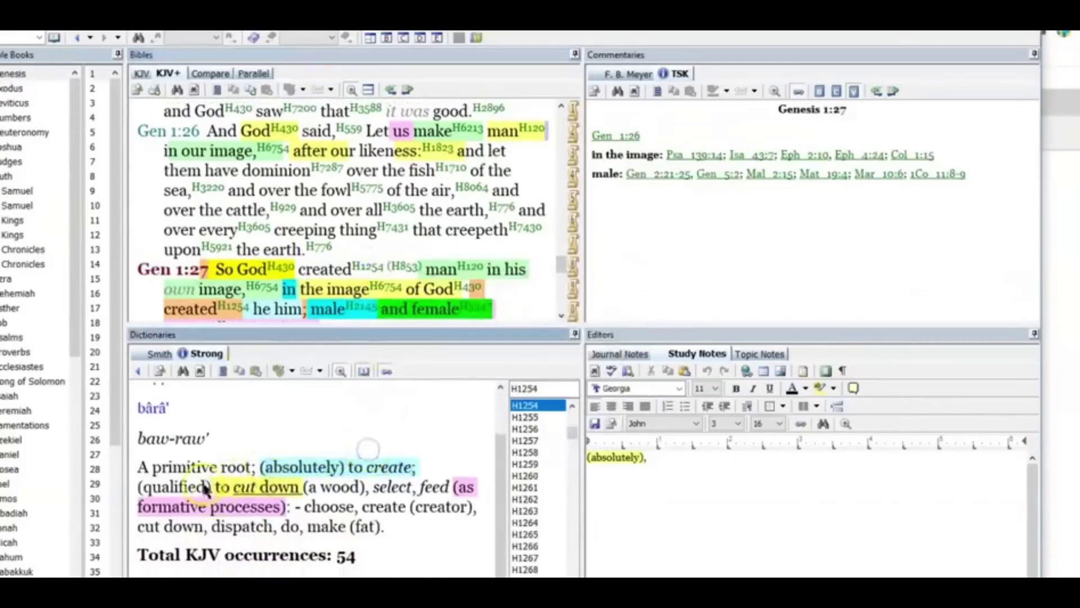
{"action": "left_click_drag", "start_coordinate": [216, 489], "coordinate": [276, 485]}
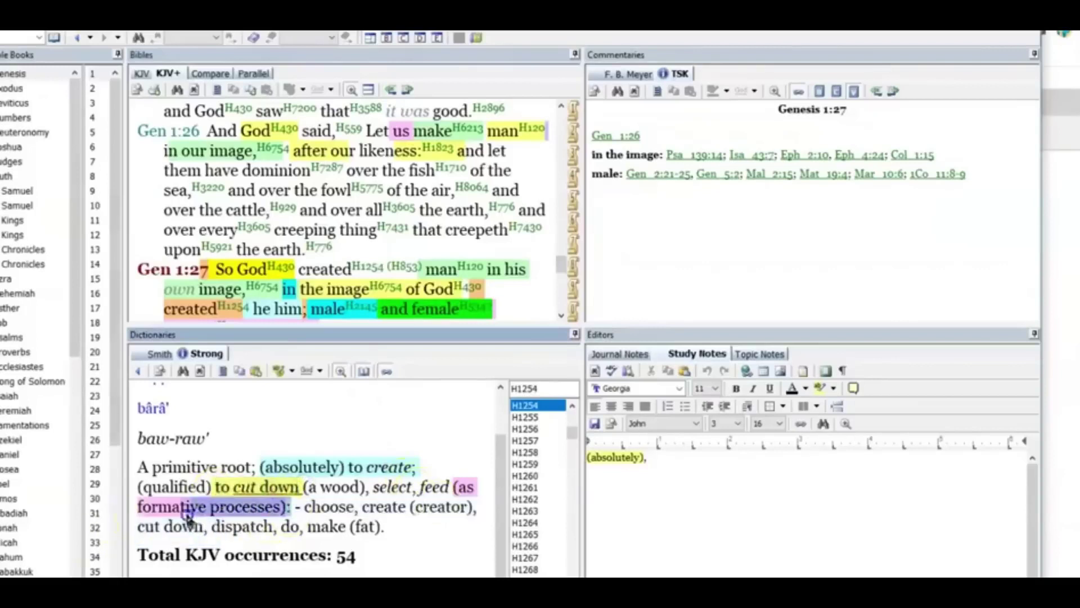
{"action": "scroll", "coordinate": [498, 260], "scroll_direction": "down", "scroll_amount": 2}
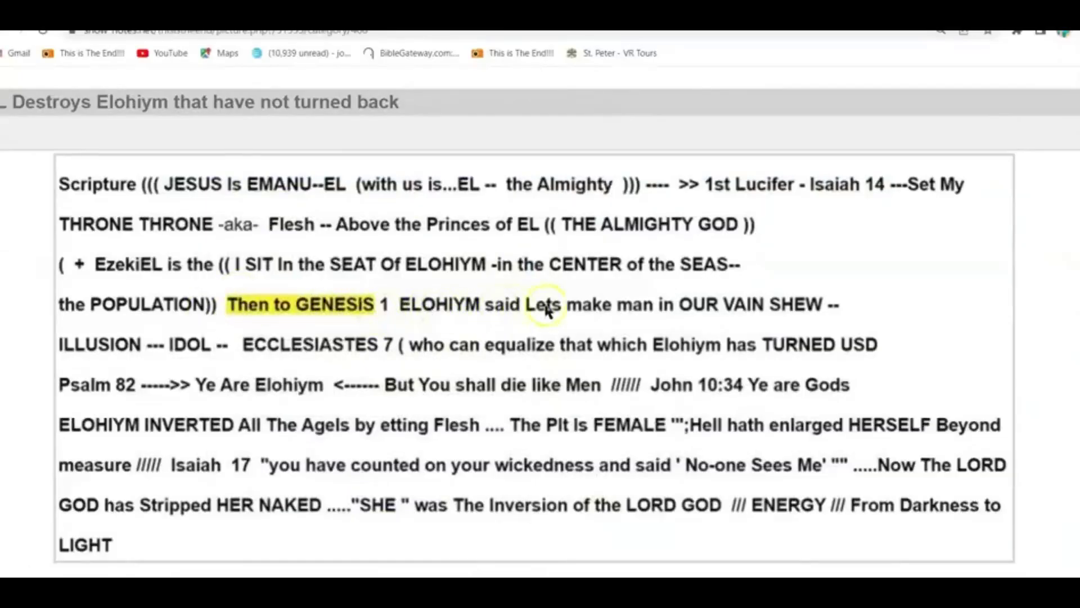
{"action": "scroll", "coordinate": [557, 308], "scroll_direction": "down", "scroll_amount": 1}
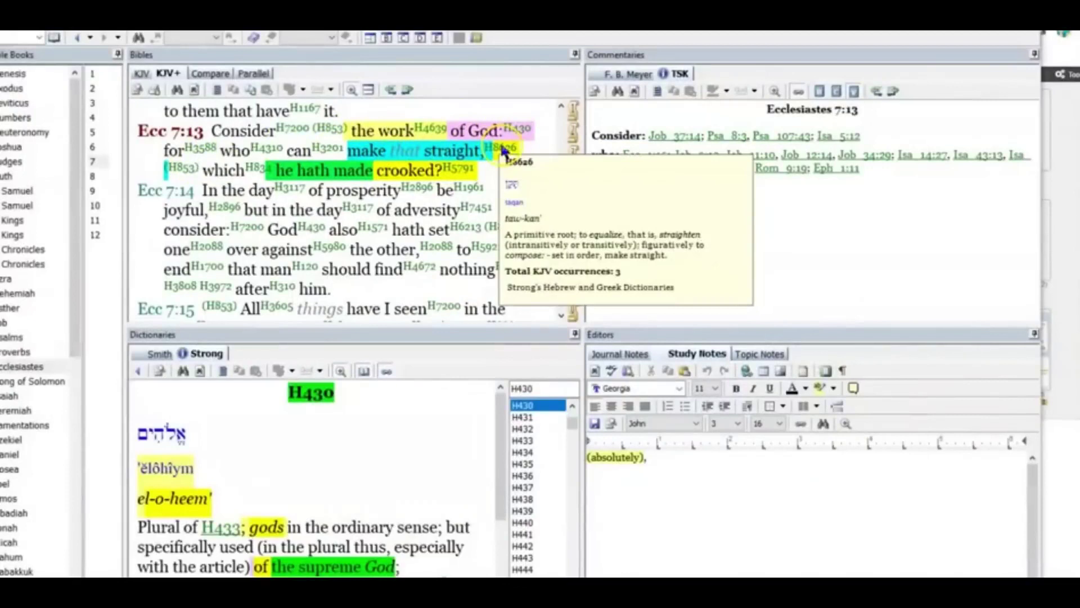
- Check H8626 for 'straight', then highlight 'turn upside down' yellow in H5791
{"action": "left_click", "coordinate": [504, 152]}
{"action": "scroll", "coordinate": [346, 470], "scroll_direction": "down", "scroll_amount": 1}
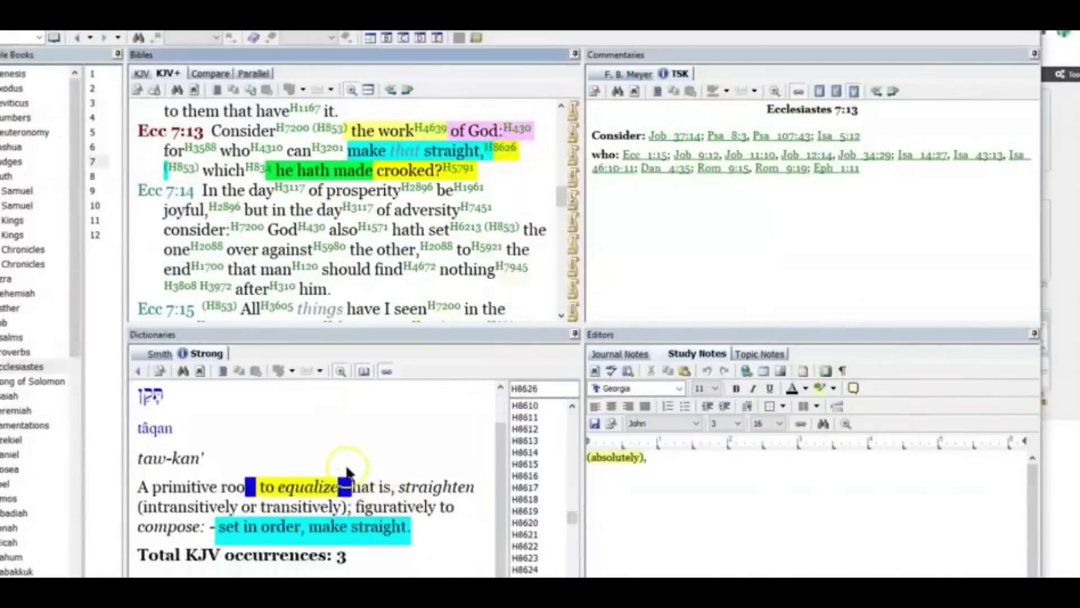
{"action": "left_click_drag", "start_coordinate": [339, 488], "coordinate": [277, 529]}
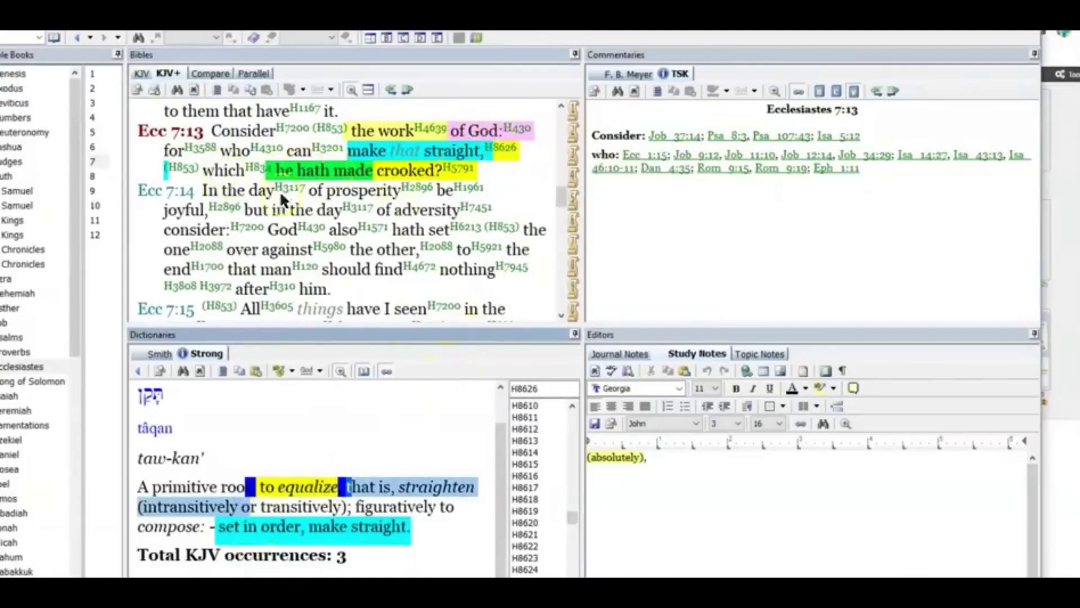
{"action": "left_click", "coordinate": [466, 167]}
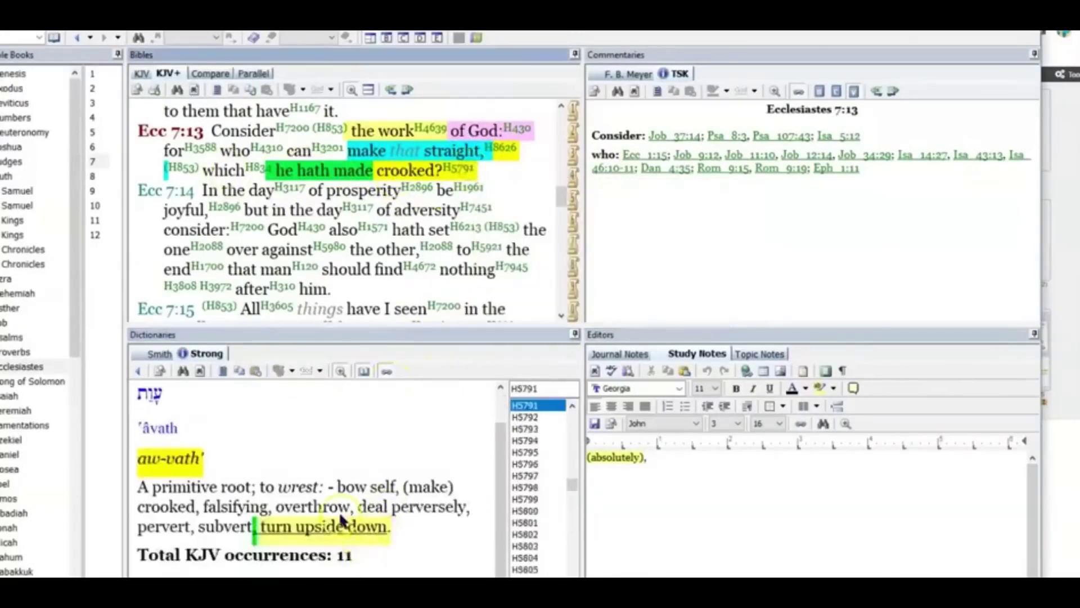
{"action": "left_click_drag", "start_coordinate": [391, 531], "coordinate": [264, 529]}
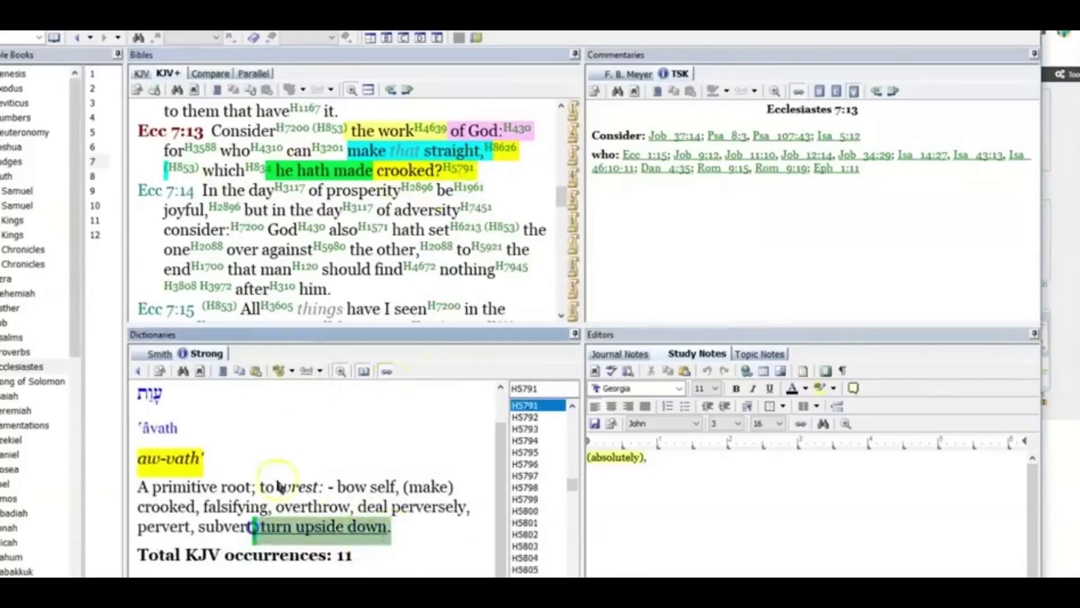
{"action": "left_click", "coordinate": [279, 371]}
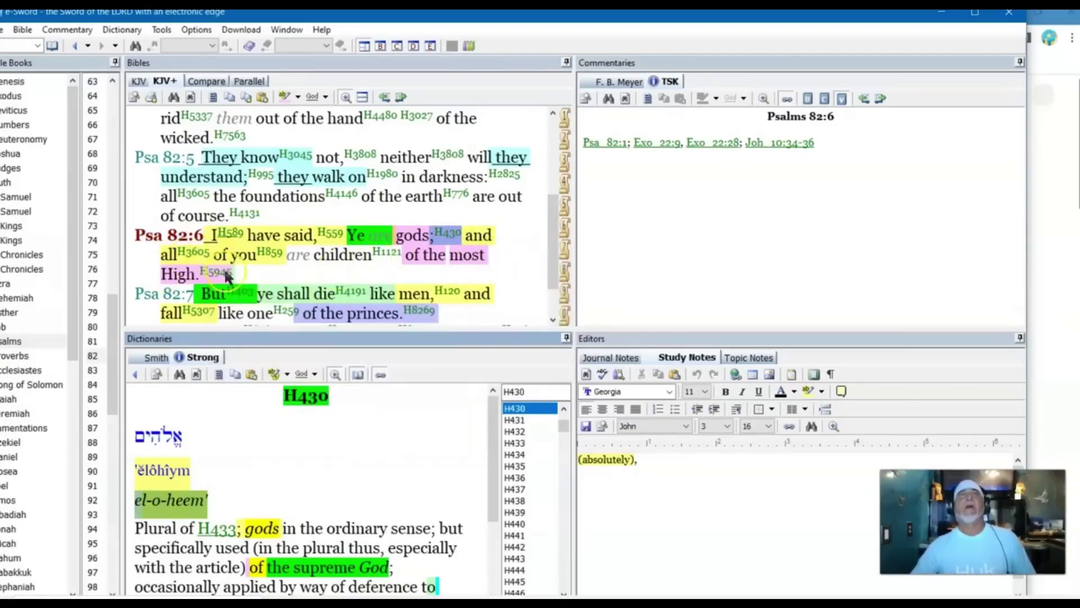
- Glance at H5945, then highlight 'master' and 'a head person (of' green in H8269
{"action": "left_click", "coordinate": [215, 272]}
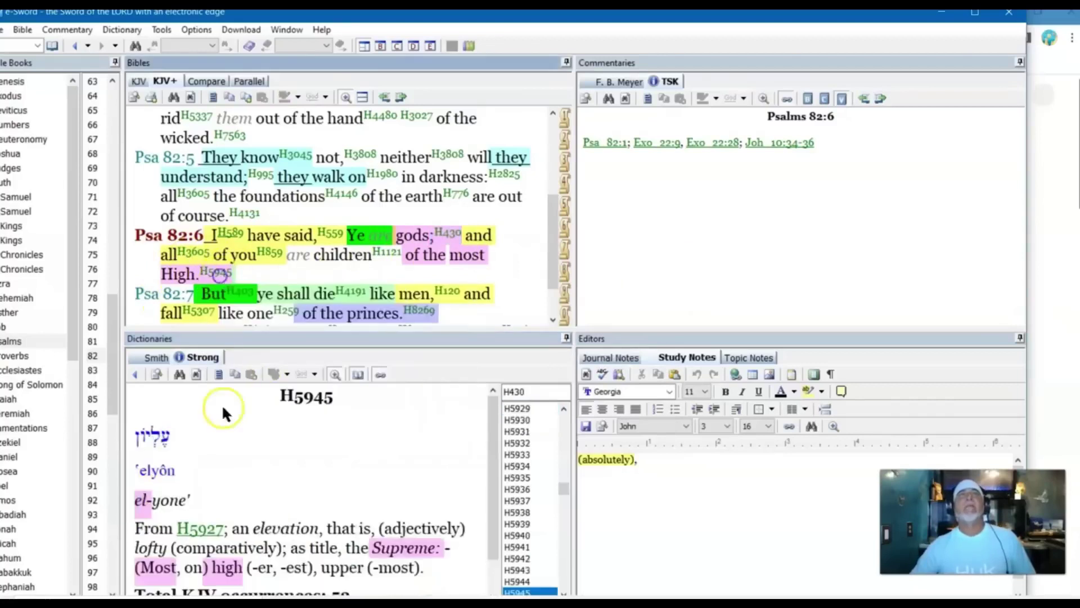
{"action": "double_click", "coordinate": [140, 501]}
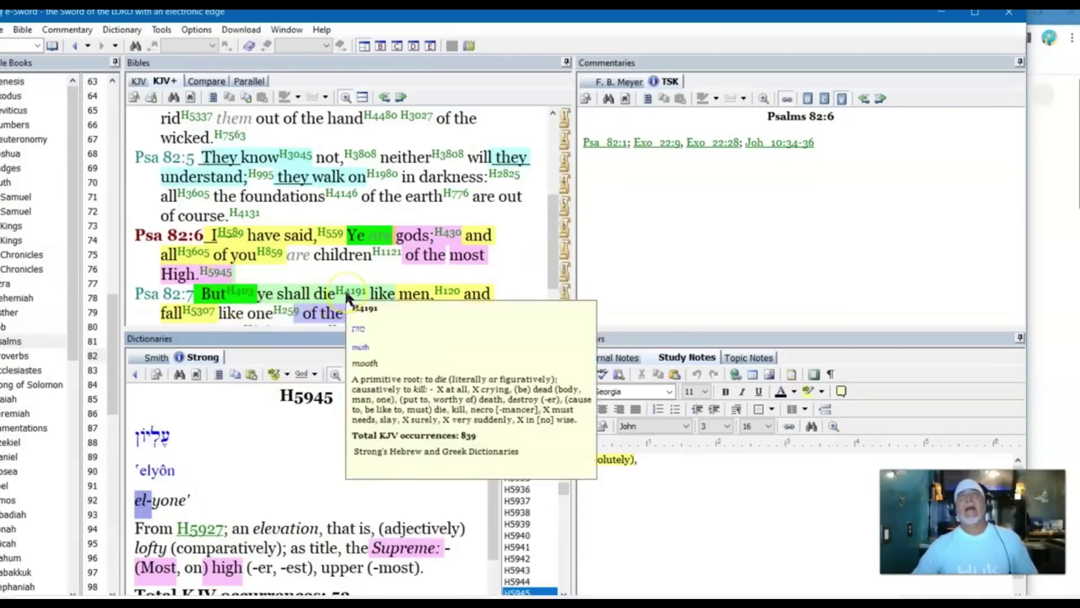
{"action": "mouse_move", "coordinate": [200, 311]}
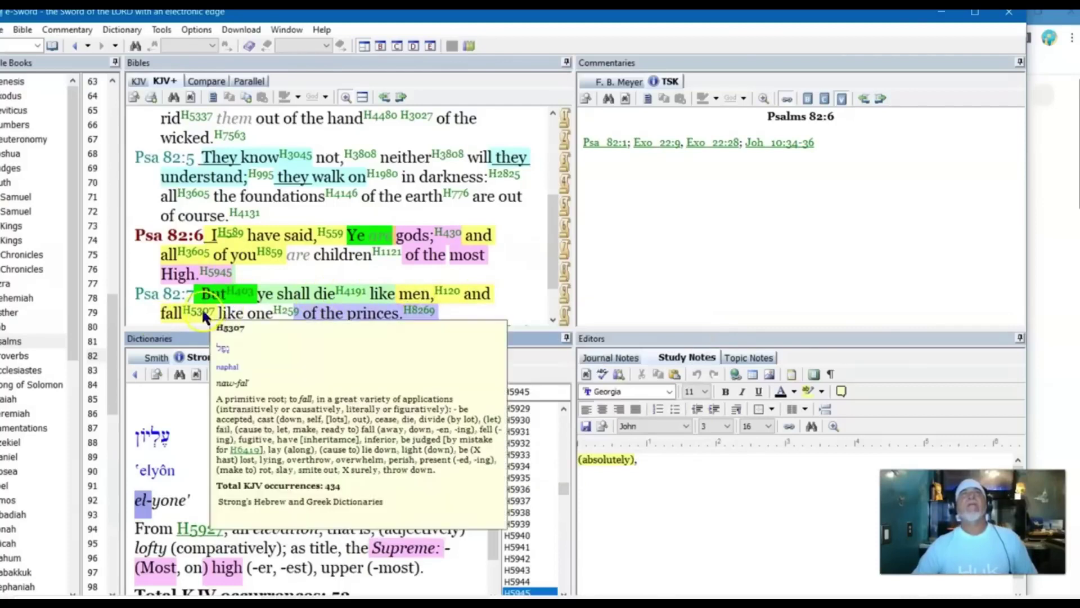
{"action": "left_click", "coordinate": [421, 308]}
{"action": "scroll", "coordinate": [211, 549], "scroll_direction": "down", "scroll_amount": 1}
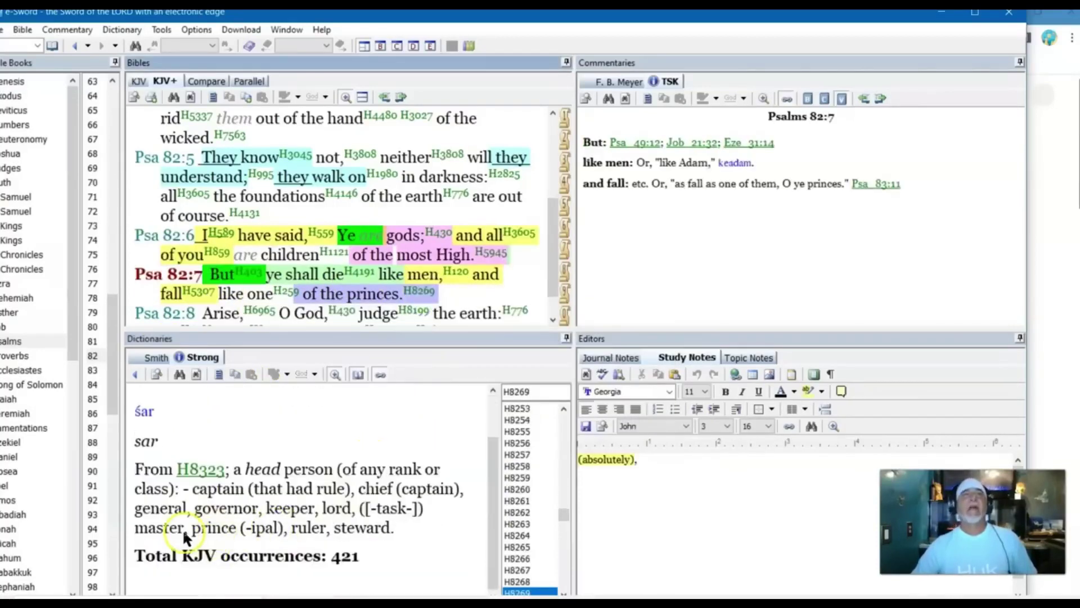
{"action": "left_click_drag", "start_coordinate": [184, 532], "coordinate": [132, 534]}
{"action": "left_click", "coordinate": [252, 373]}
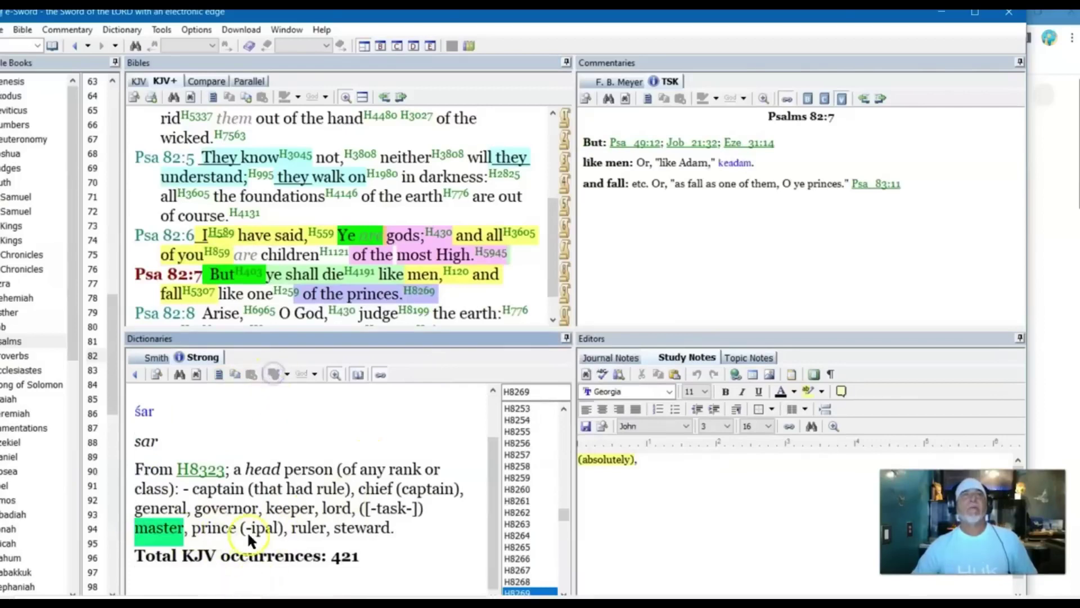
{"action": "left_click_drag", "start_coordinate": [229, 470], "coordinate": [369, 469]}
{"action": "left_click", "coordinate": [275, 374]}
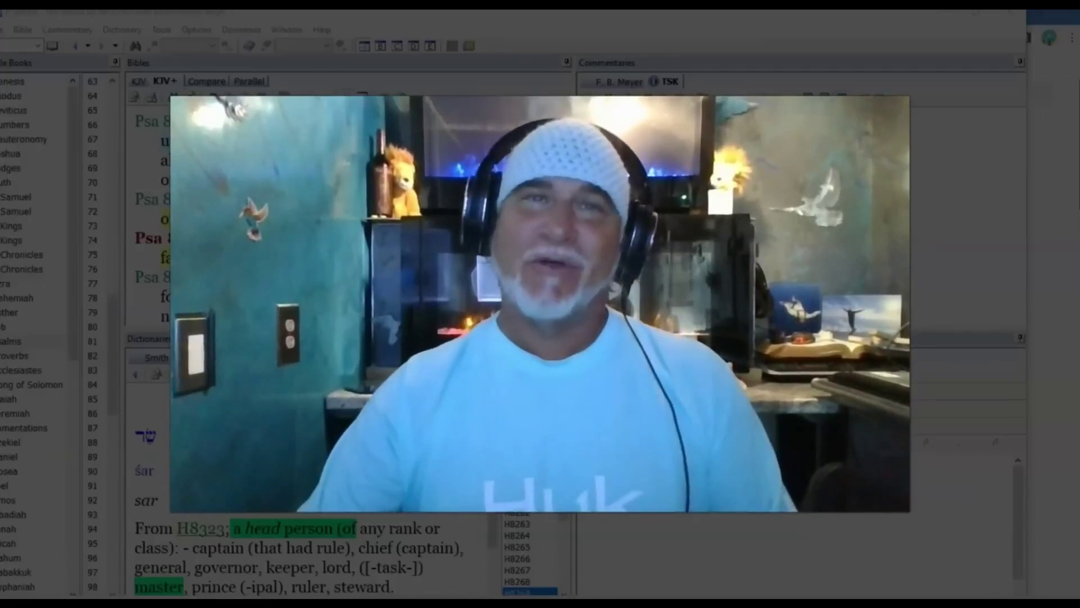
{"action": "scroll", "coordinate": [61, 318], "scroll_direction": "down", "scroll_amount": 6}
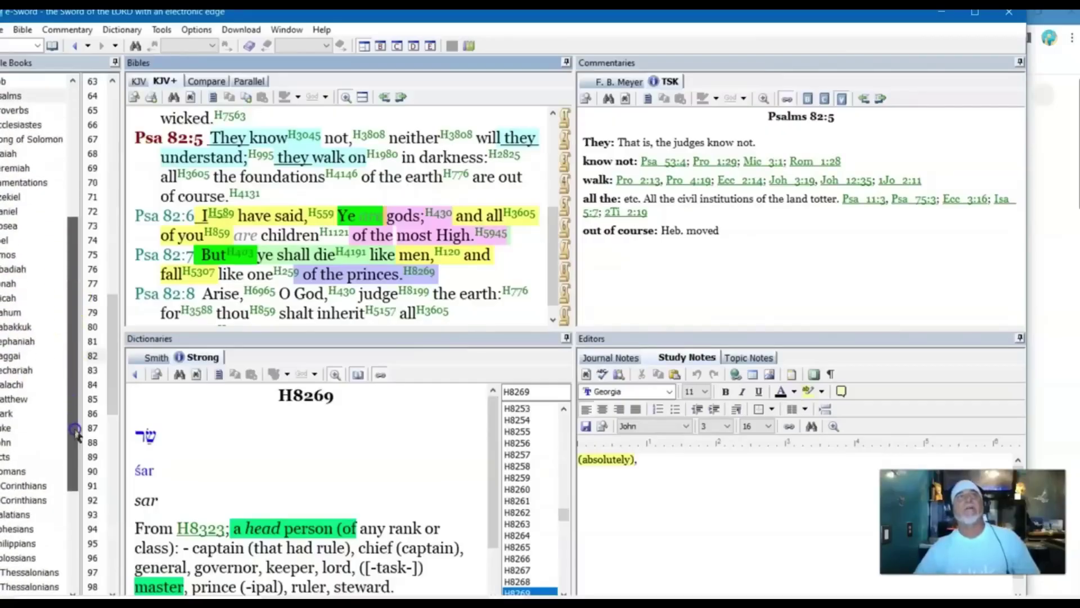
- Open John 10 and select passages in verses 32–36, making 10:34 and 10:35 current
{"action": "left_click", "coordinate": [13, 441]}
{"action": "left_click", "coordinate": [92, 211]}
{"action": "scroll", "coordinate": [556, 278], "scroll_direction": "up", "scroll_amount": 3}
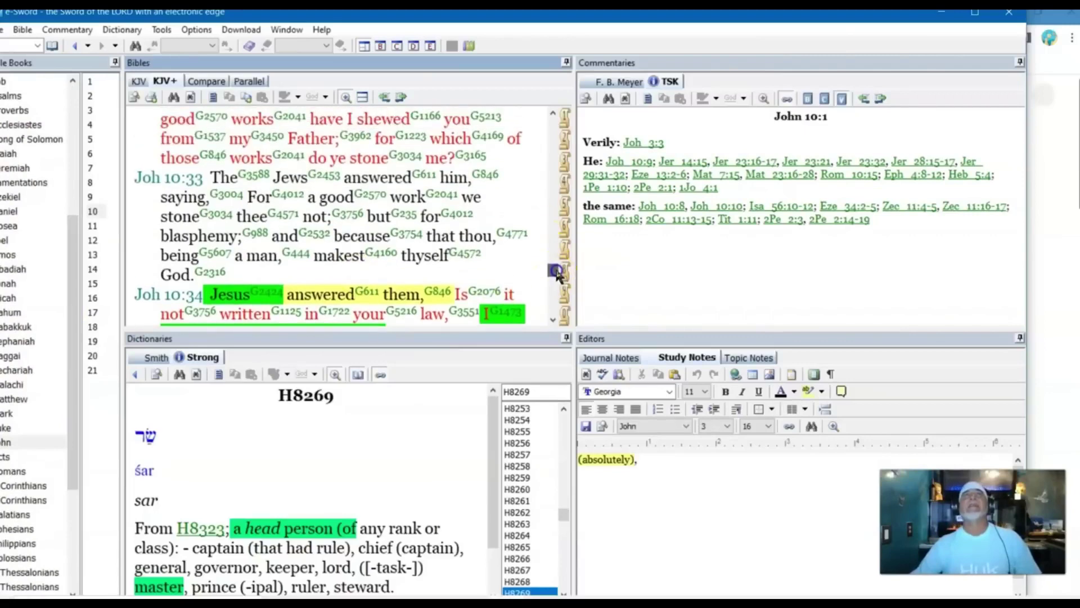
{"action": "scroll", "coordinate": [556, 278], "scroll_direction": "down", "scroll_amount": 5}
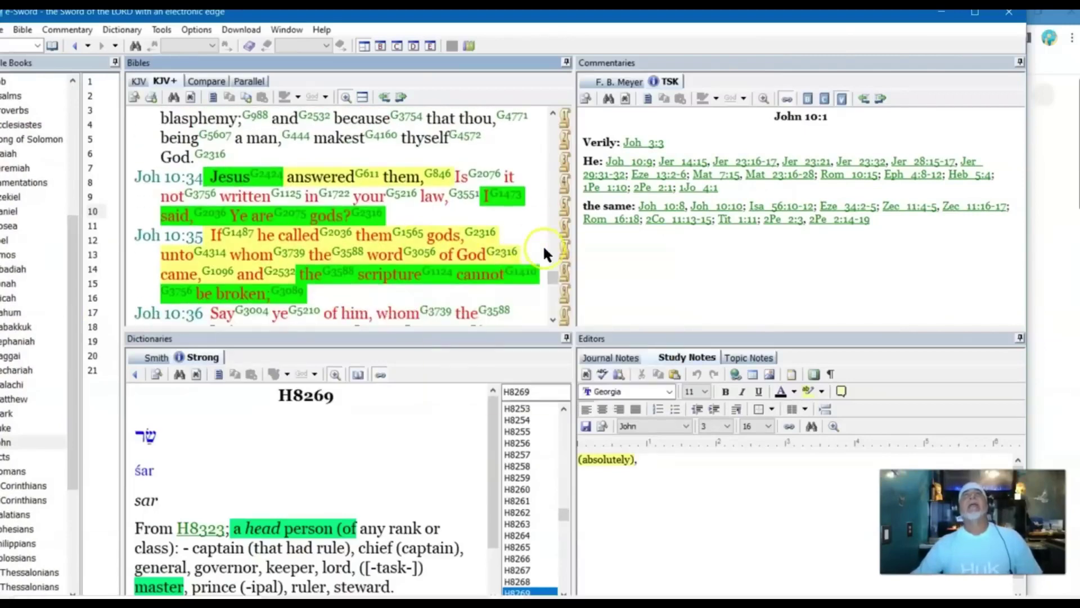
{"action": "left_click_drag", "start_coordinate": [556, 274], "coordinate": [559, 264]}
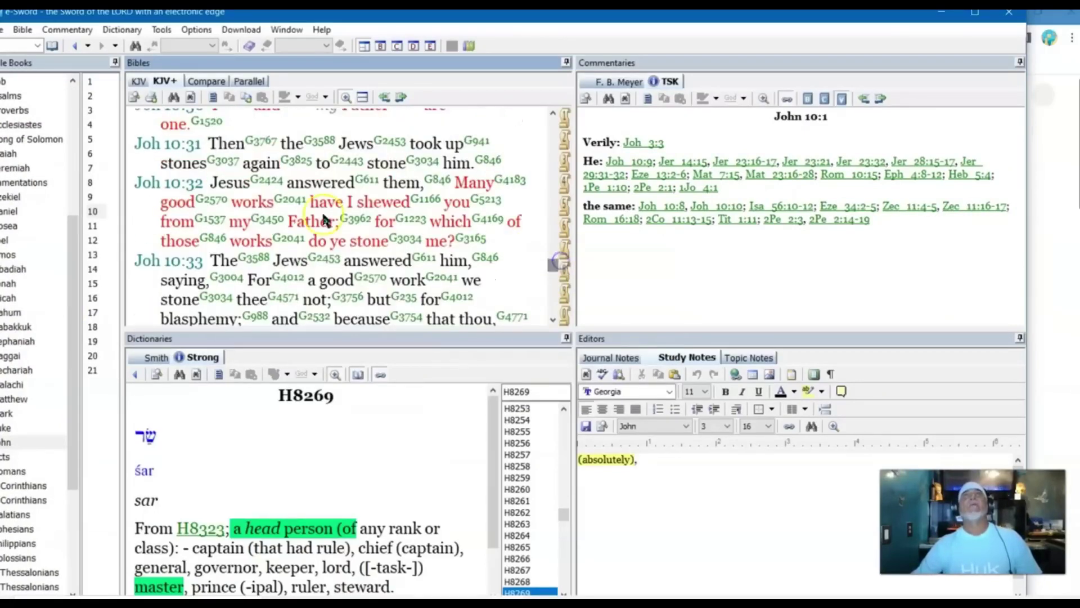
{"action": "mouse_move", "coordinate": [223, 200]}
{"action": "left_mouse_down"}
{"action": "mouse_move", "coordinate": [430, 226]}
{"action": "mouse_move", "coordinate": [390, 248]}
{"action": "left_mouse_up"}
{"action": "scroll", "coordinate": [548, 266], "scroll_direction": "down", "scroll_amount": 1}
{"action": "mouse_move", "coordinate": [221, 195]}
{"action": "left_mouse_down"}
{"action": "mouse_move", "coordinate": [402, 216]}
{"action": "mouse_move", "coordinate": [389, 240]}
{"action": "mouse_move", "coordinate": [491, 255]}
{"action": "mouse_move", "coordinate": [160, 270]}
{"action": "mouse_move", "coordinate": [215, 284]}
{"action": "mouse_move", "coordinate": [433, 281]}
{"action": "left_mouse_up"}
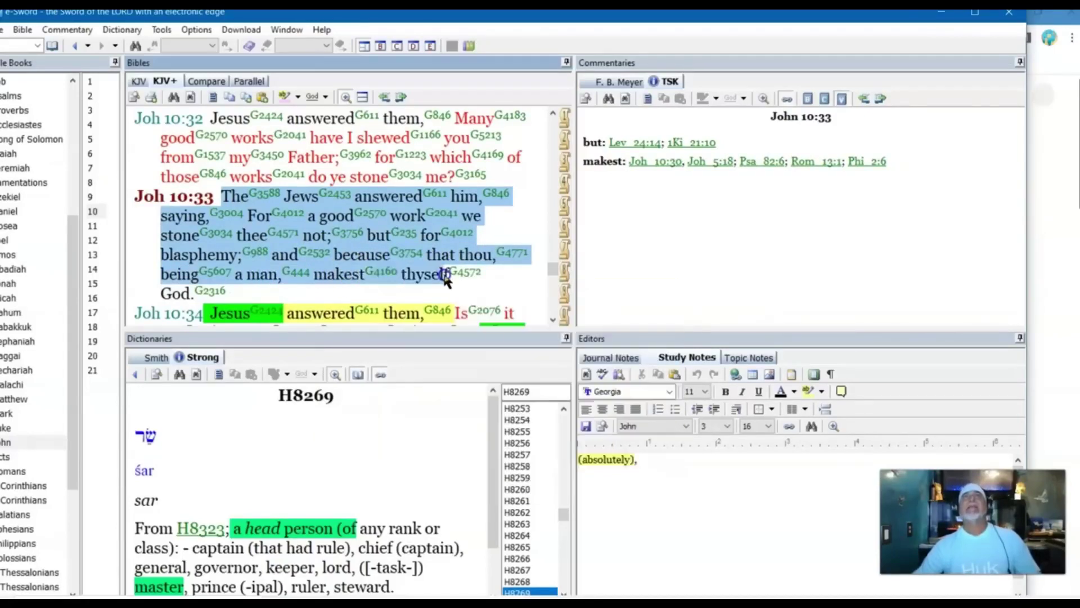
{"action": "scroll", "coordinate": [253, 229], "scroll_direction": "down", "scroll_amount": 2}
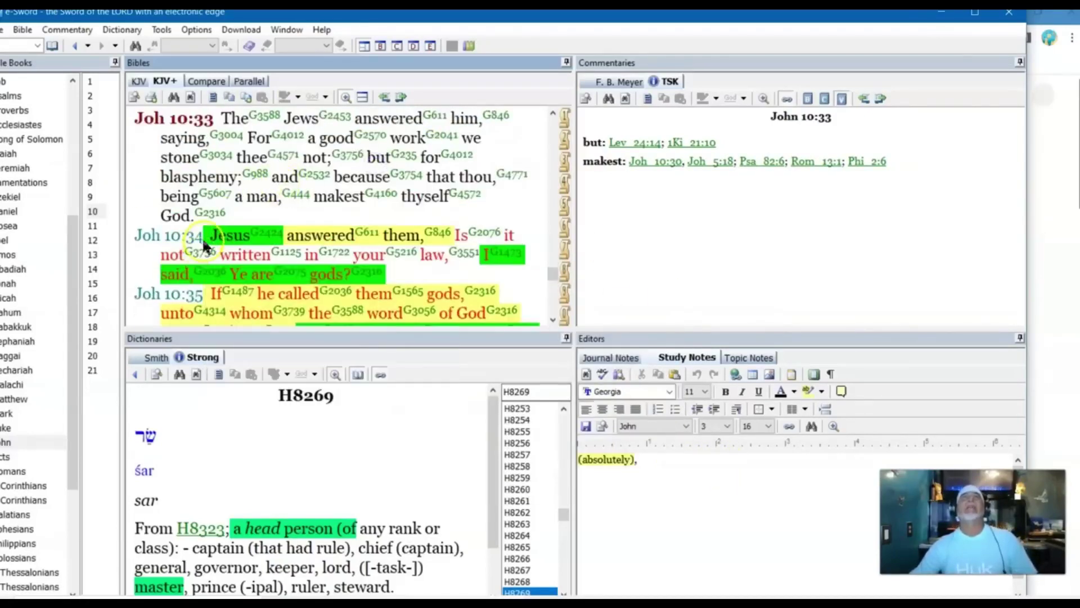
{"action": "scroll", "coordinate": [264, 234], "scroll_direction": "down", "scroll_amount": 1}
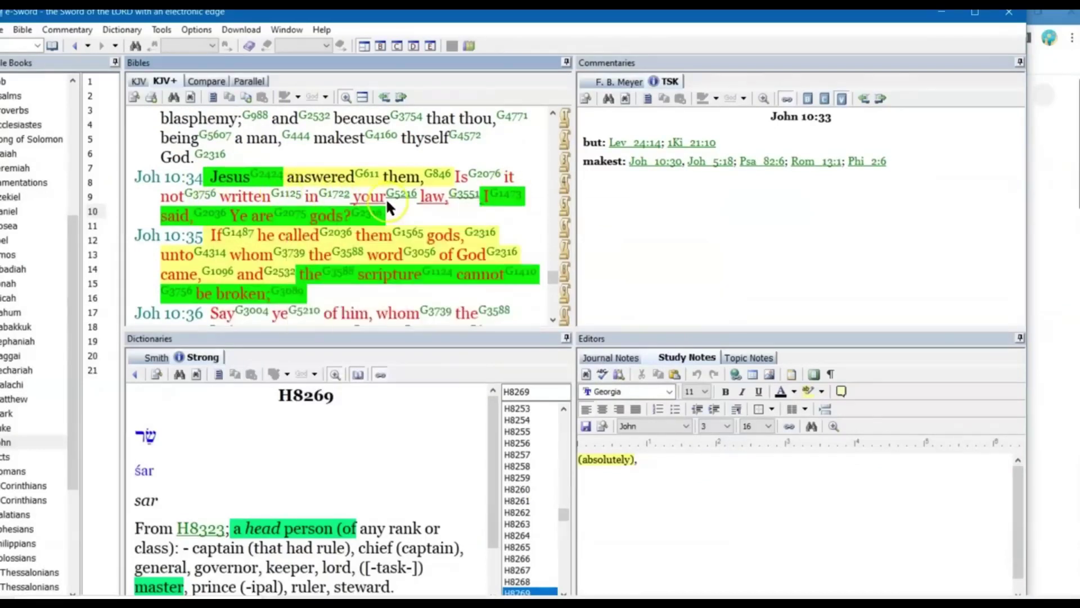
{"action": "left_click_drag", "start_coordinate": [381, 203], "coordinate": [385, 215]}
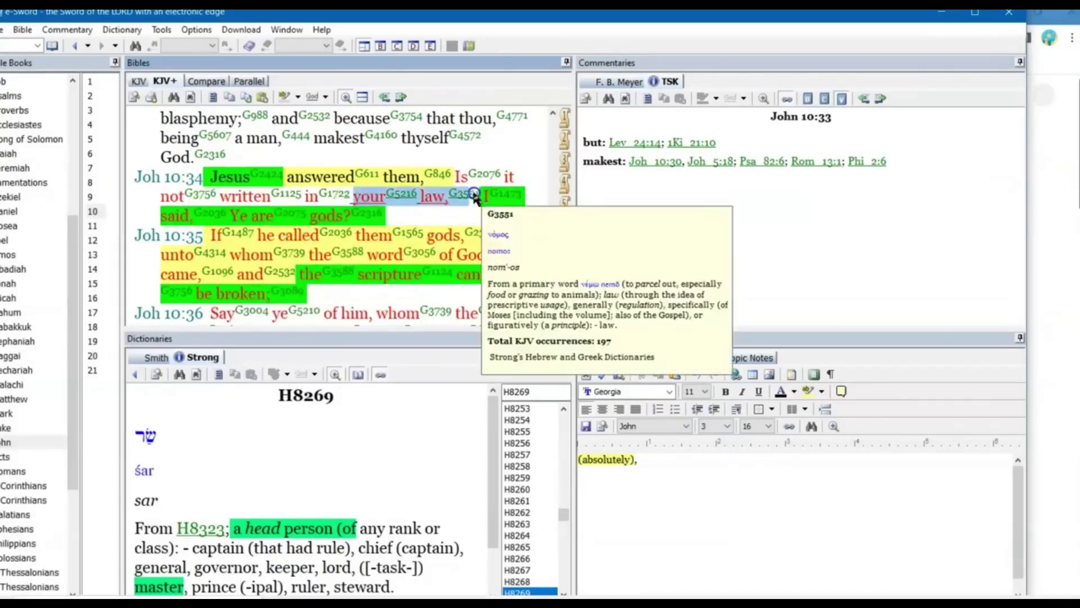
{"action": "left_click", "coordinate": [424, 212]}
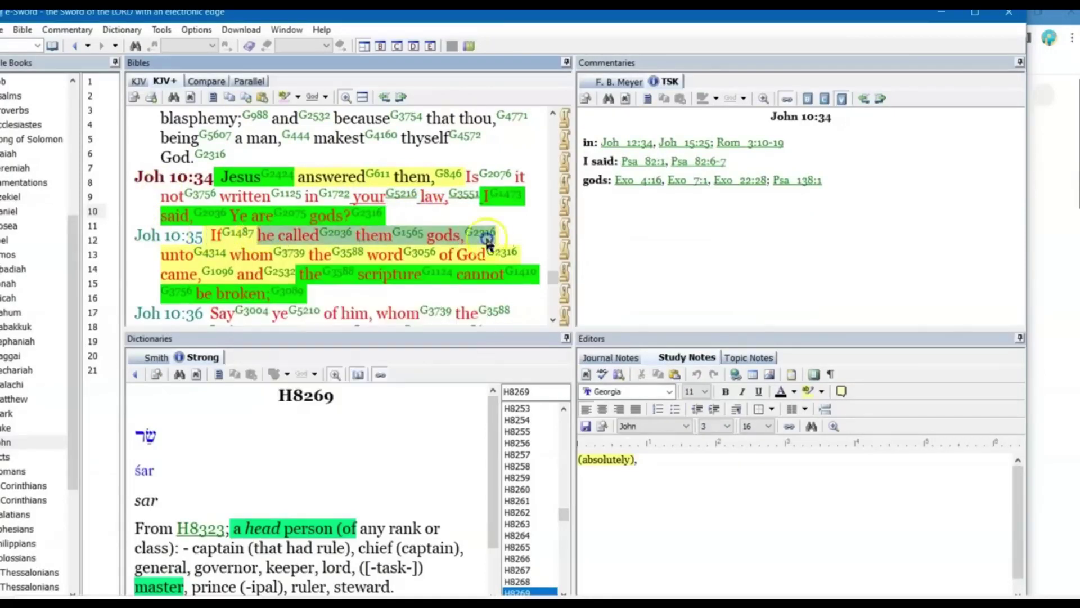
{"action": "mouse_move", "coordinate": [437, 251]}
{"action": "left_mouse_down"}
{"action": "mouse_move", "coordinate": [562, 251]}
{"action": "mouse_move", "coordinate": [490, 267]}
{"action": "left_mouse_up"}
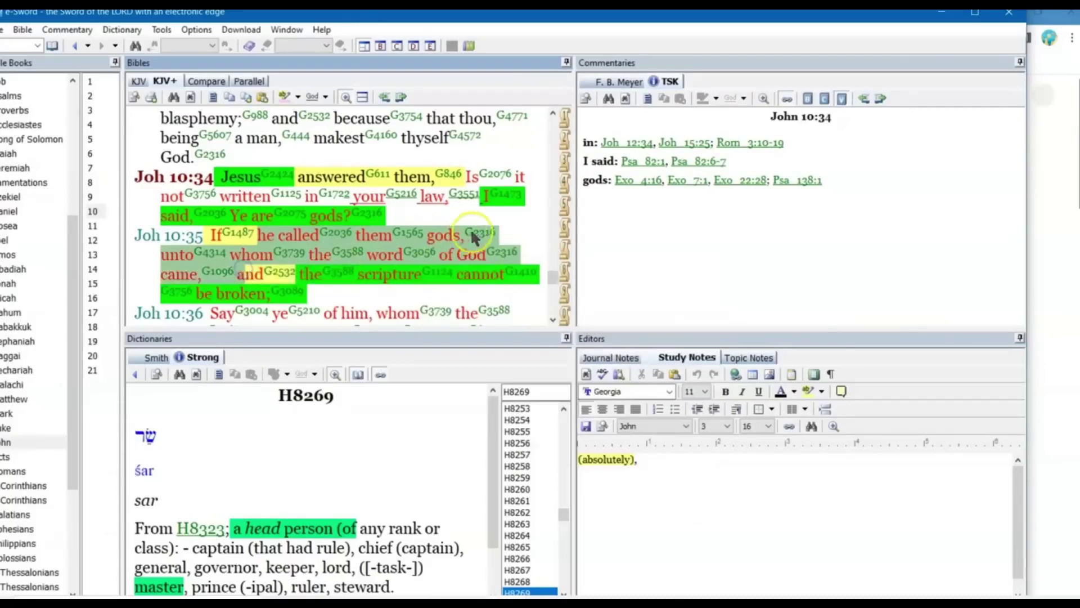
{"action": "left_click", "coordinate": [511, 227]}
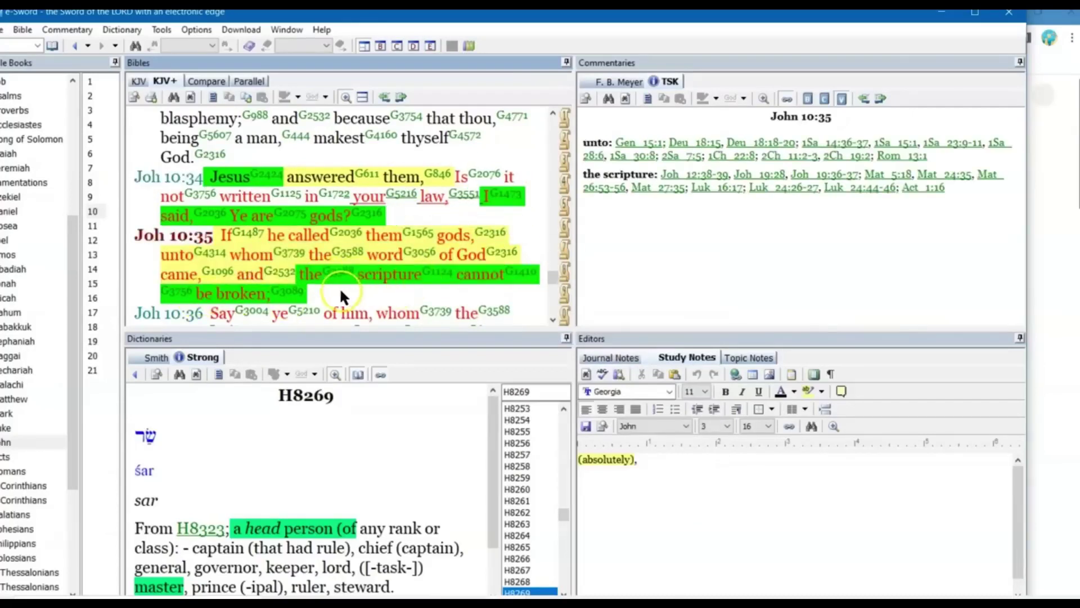
{"action": "scroll", "coordinate": [340, 287], "scroll_direction": "down", "scroll_amount": 2}
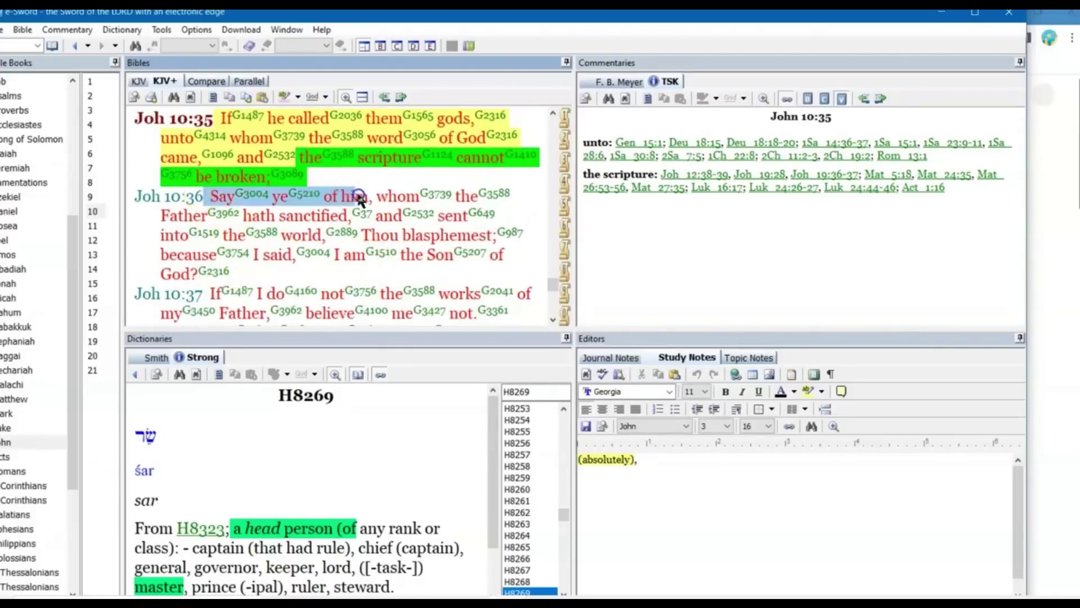
{"action": "left_click_drag", "start_coordinate": [359, 196], "coordinate": [239, 221]}
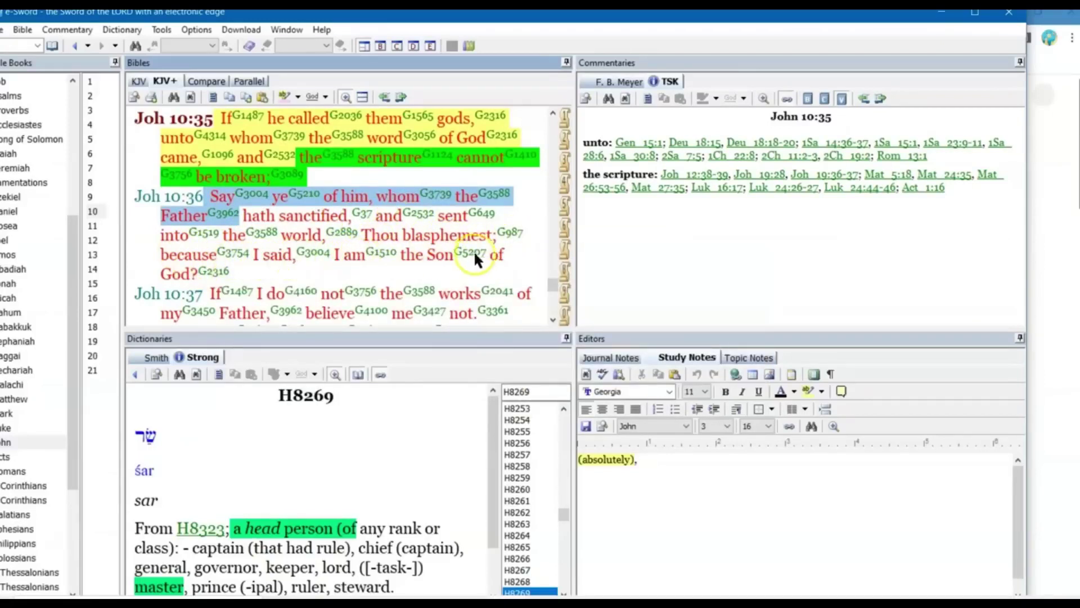
{"action": "scroll", "coordinate": [409, 285], "scroll_direction": "down", "scroll_amount": 1}
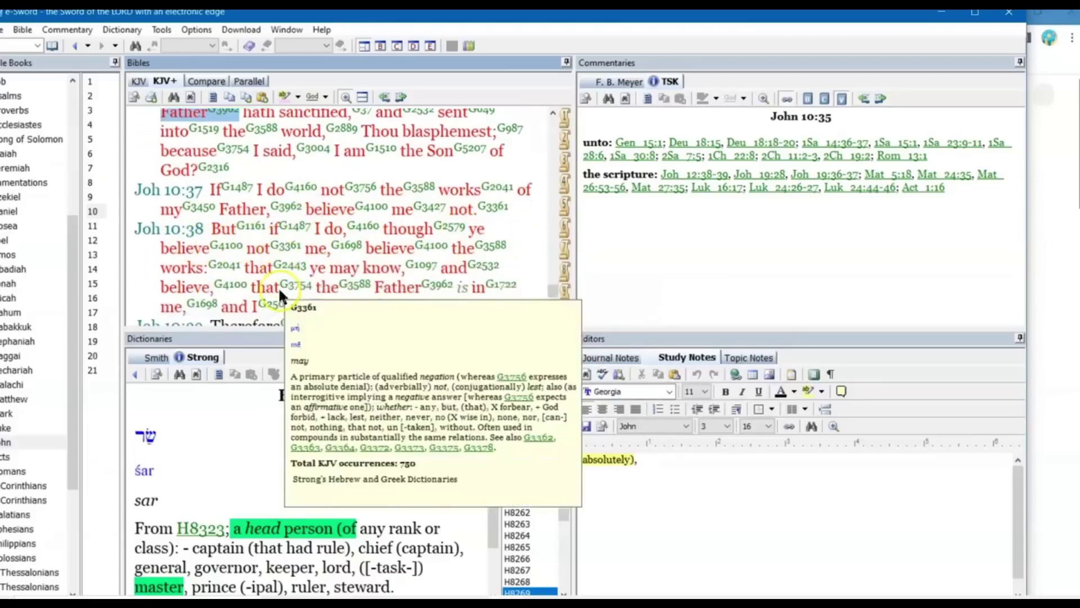
{"action": "scroll", "coordinate": [278, 286], "scroll_direction": "down", "scroll_amount": 1}
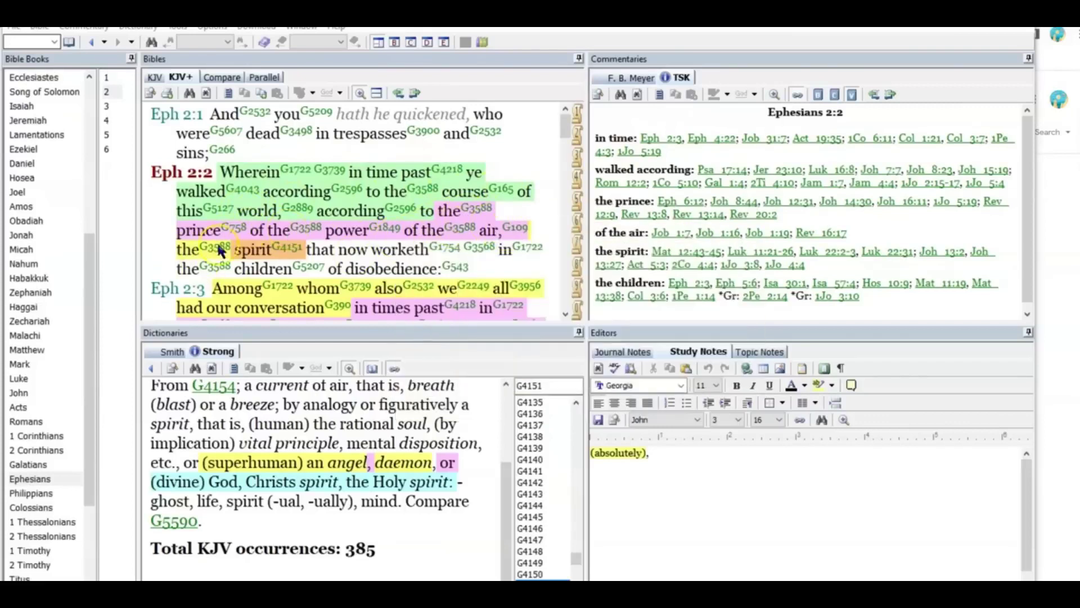
- Deselect 'spirit' in Ephesians 2:2 and select '(superhuman' in the G4151 definition
{"action": "left_click", "coordinate": [245, 251]}
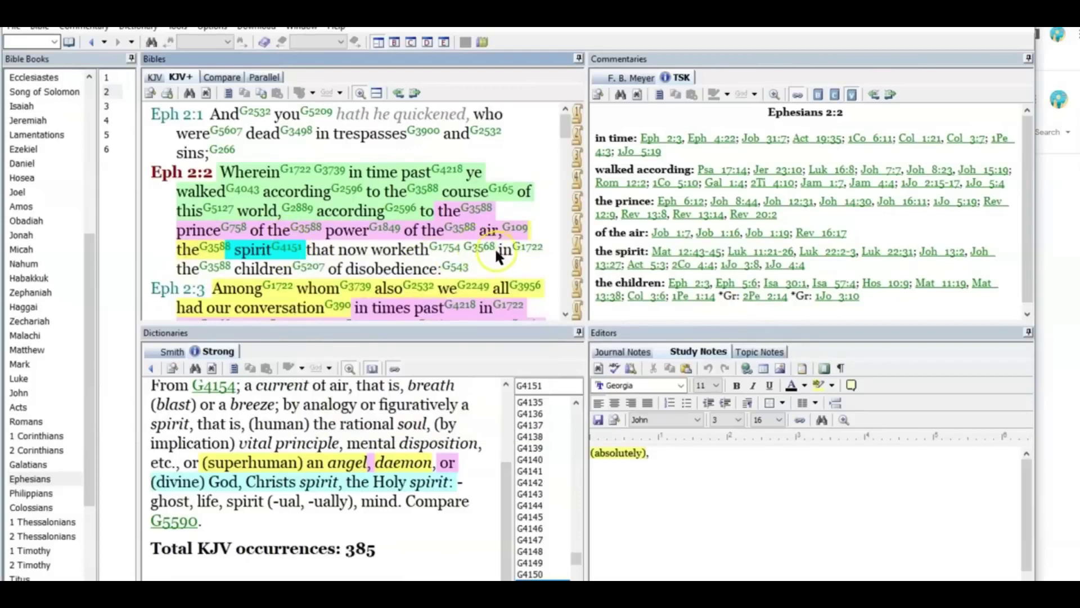
{"action": "mouse_move", "coordinate": [287, 246]}
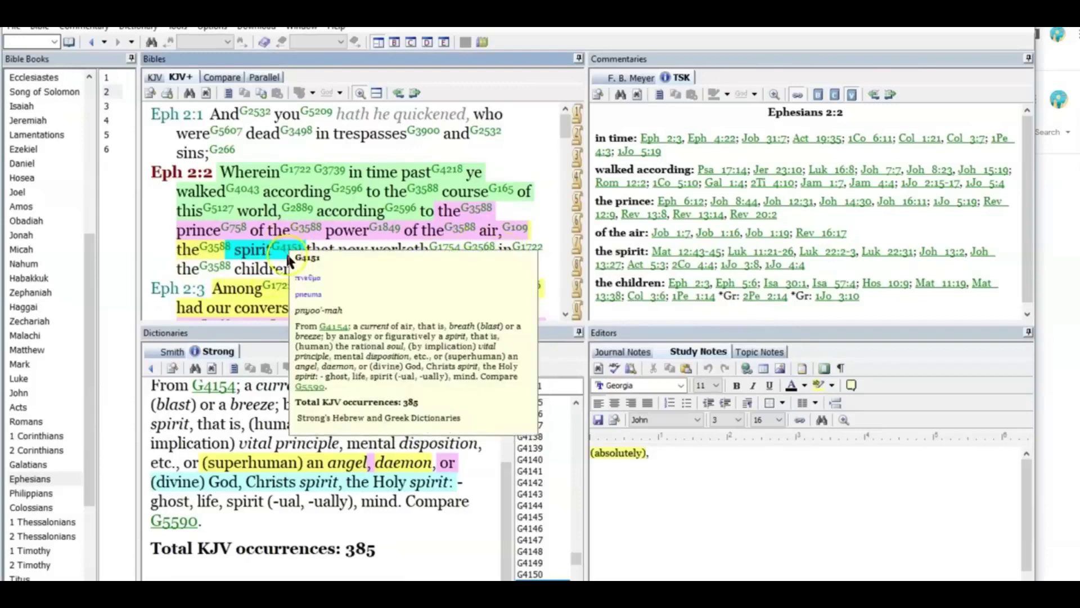
{"action": "scroll", "coordinate": [330, 396], "scroll_direction": "up", "scroll_amount": 3}
{"action": "scroll", "coordinate": [253, 482], "scroll_direction": "down", "scroll_amount": 2}
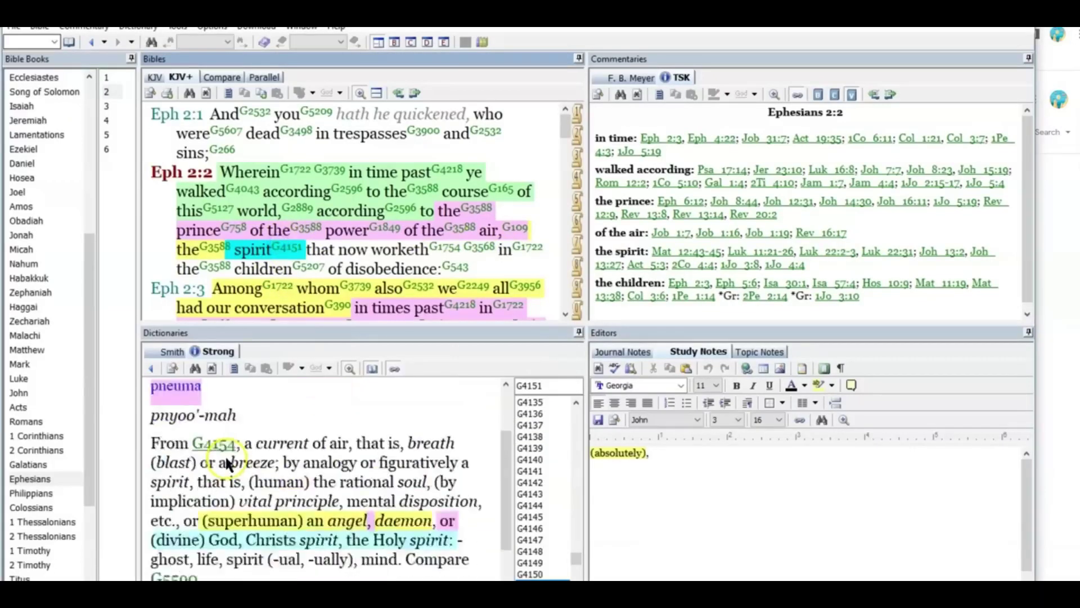
{"action": "scroll", "coordinate": [215, 465], "scroll_direction": "down", "scroll_amount": 1}
{"action": "left_click", "coordinate": [226, 464]}
{"action": "left_click_drag", "start_coordinate": [228, 461], "coordinate": [295, 461]}
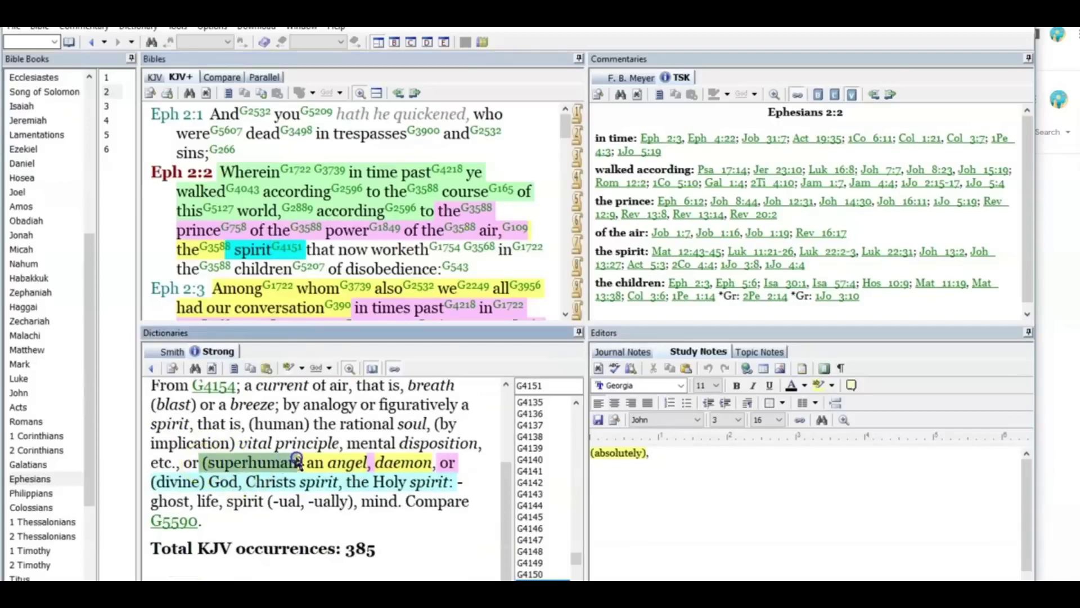